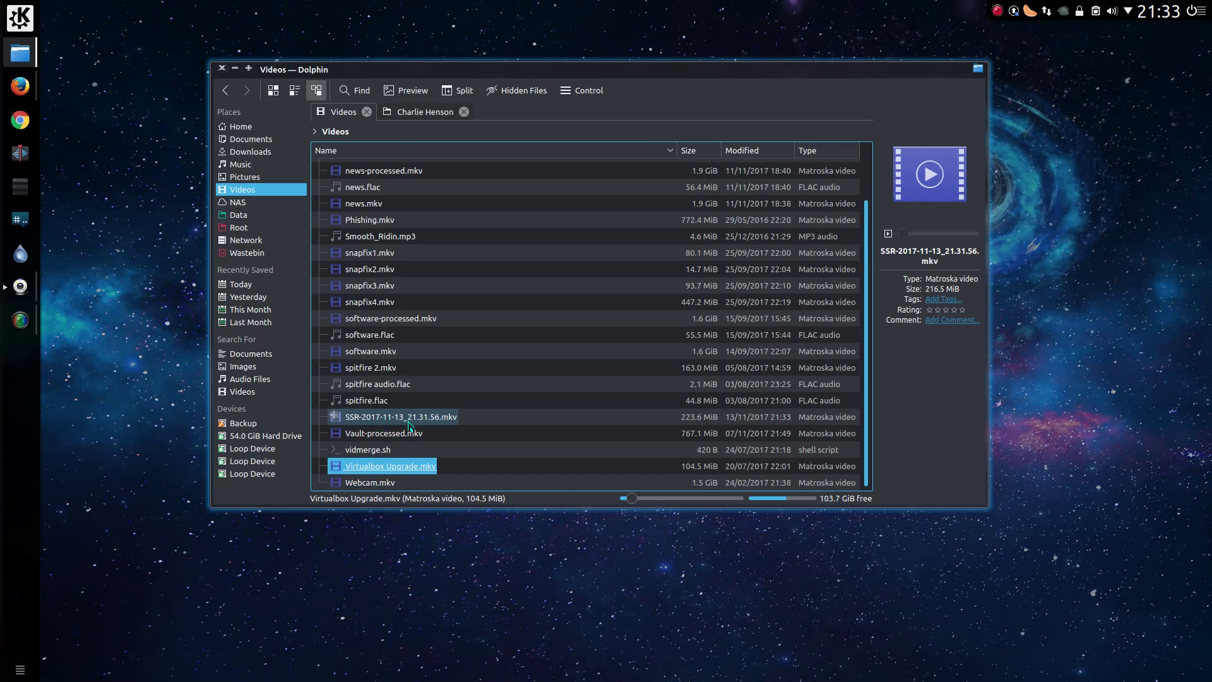
- Open Virtualbox Upgrade.mkv with Audacity from Dolphin's Open With menu
right_click(392, 468)
mouse_move(418, 564)
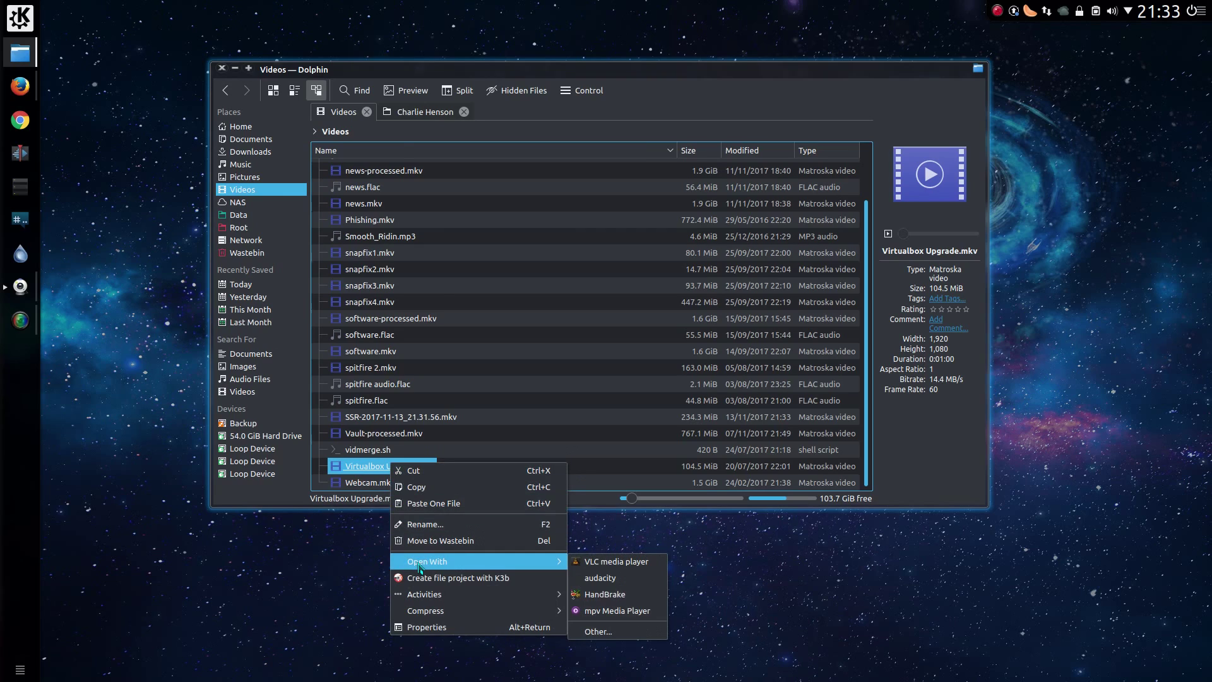
click(636, 580)
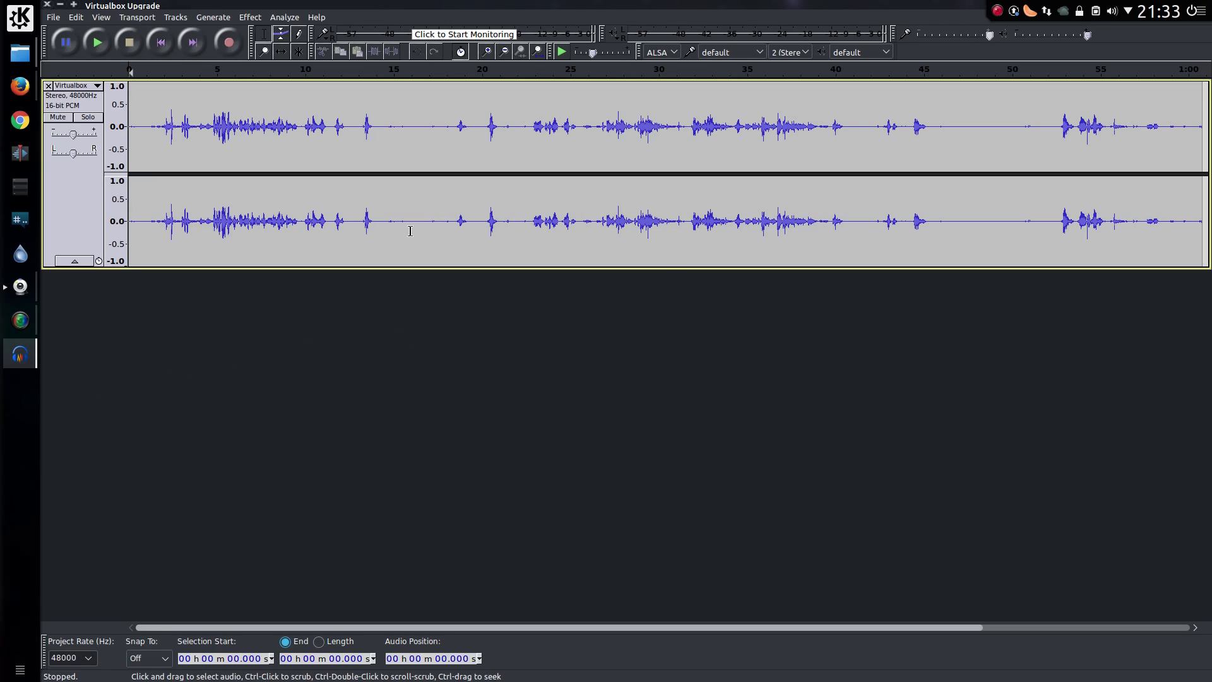
- Capture a Noise Reduction profile from the silent stretch near 16 s
drag(411, 231, 426, 231)
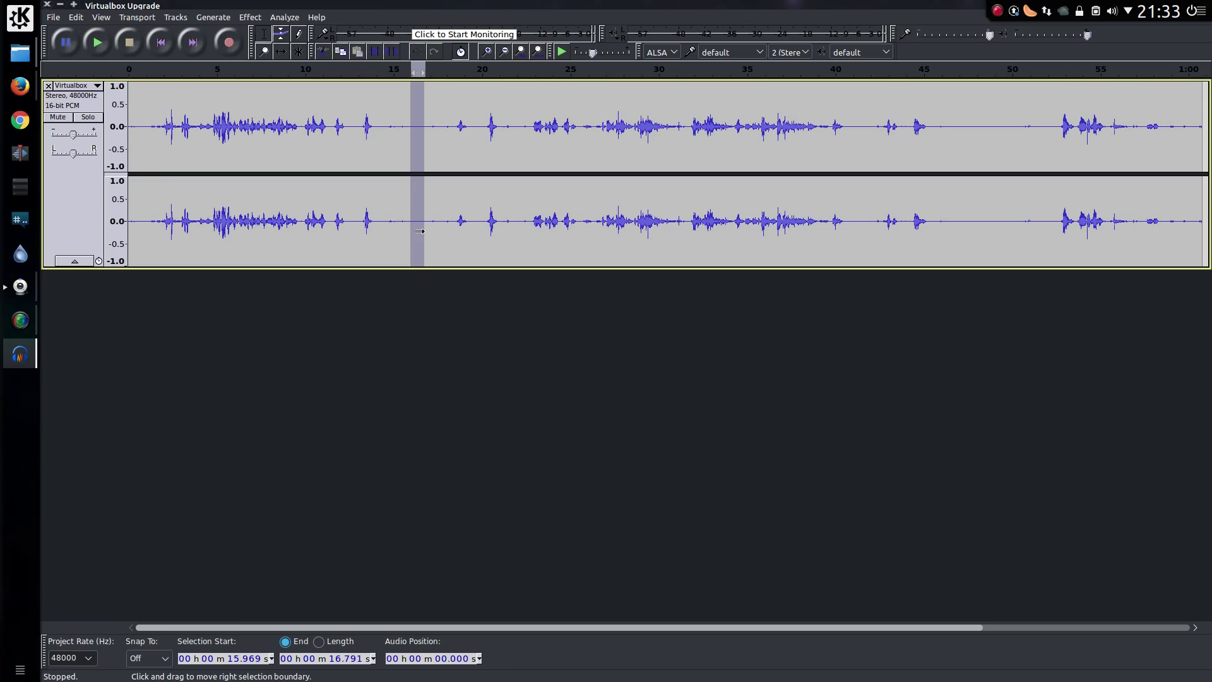
key(space)
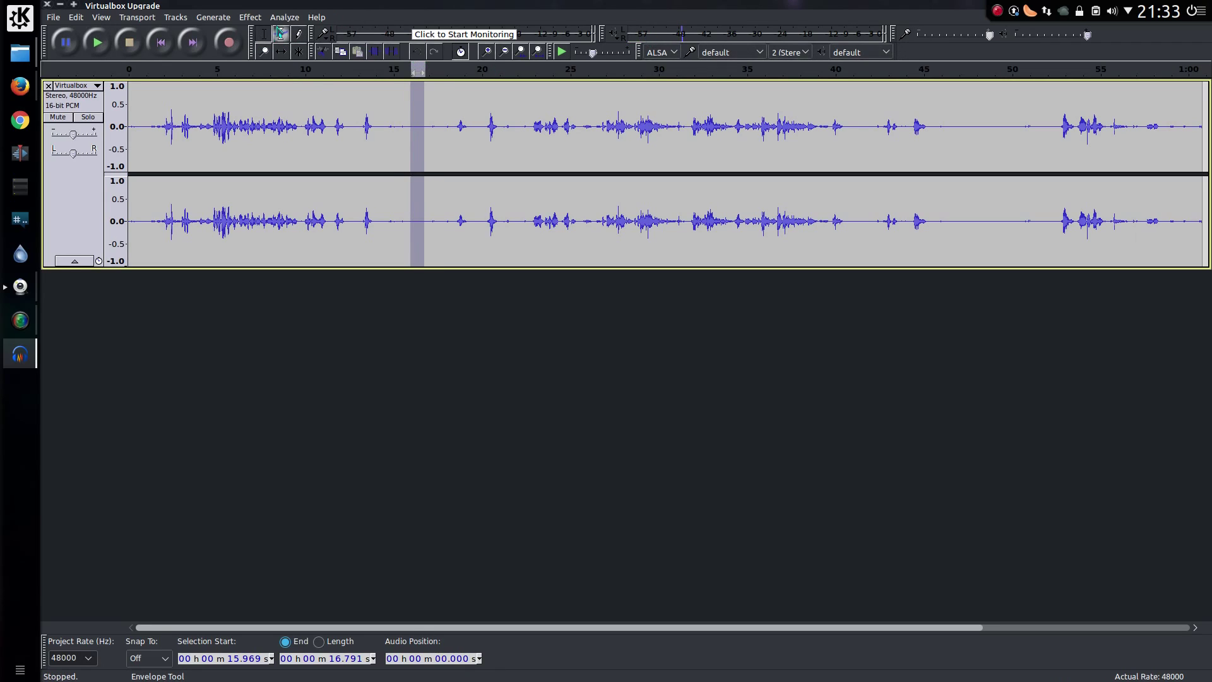
click(251, 18)
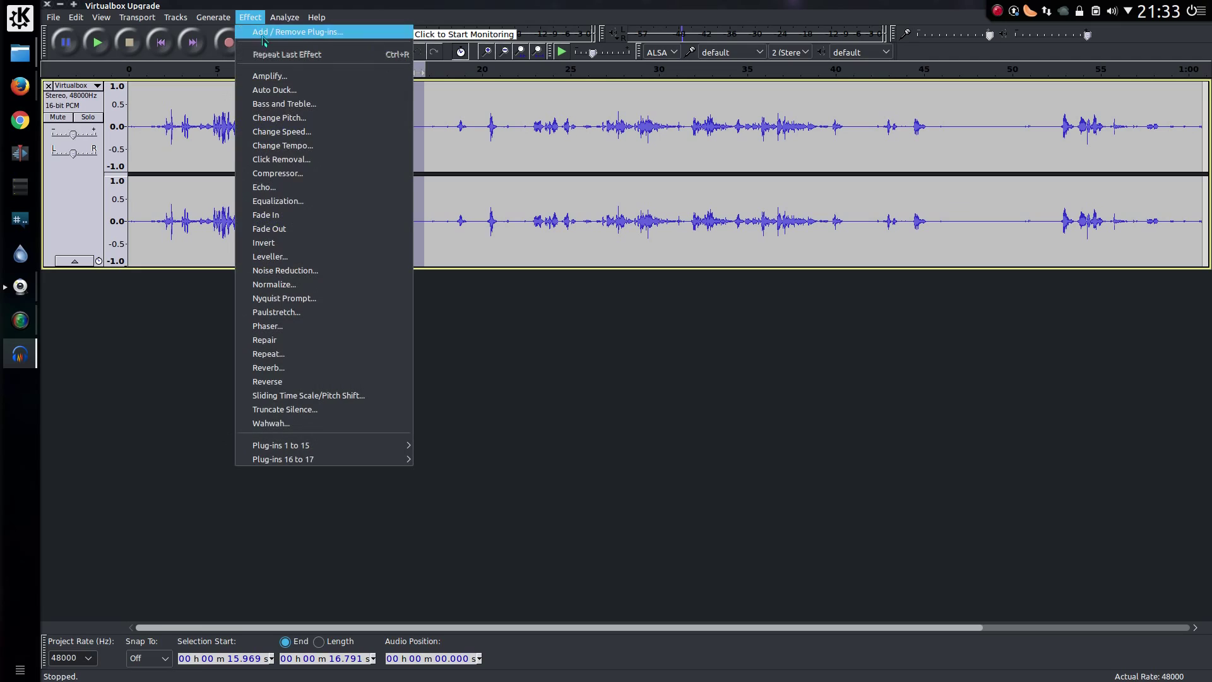
click(322, 271)
click(616, 274)
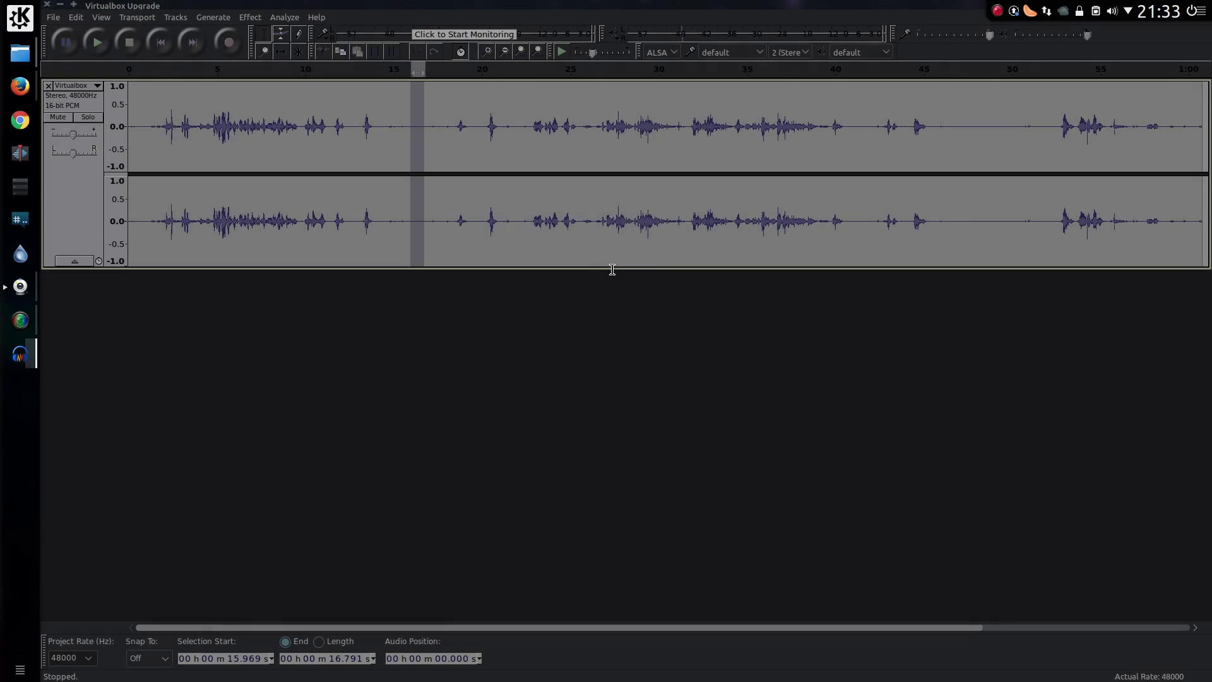
- Apply Noise Reduction to the whole track, then clear the selection
key(ctrl+a)
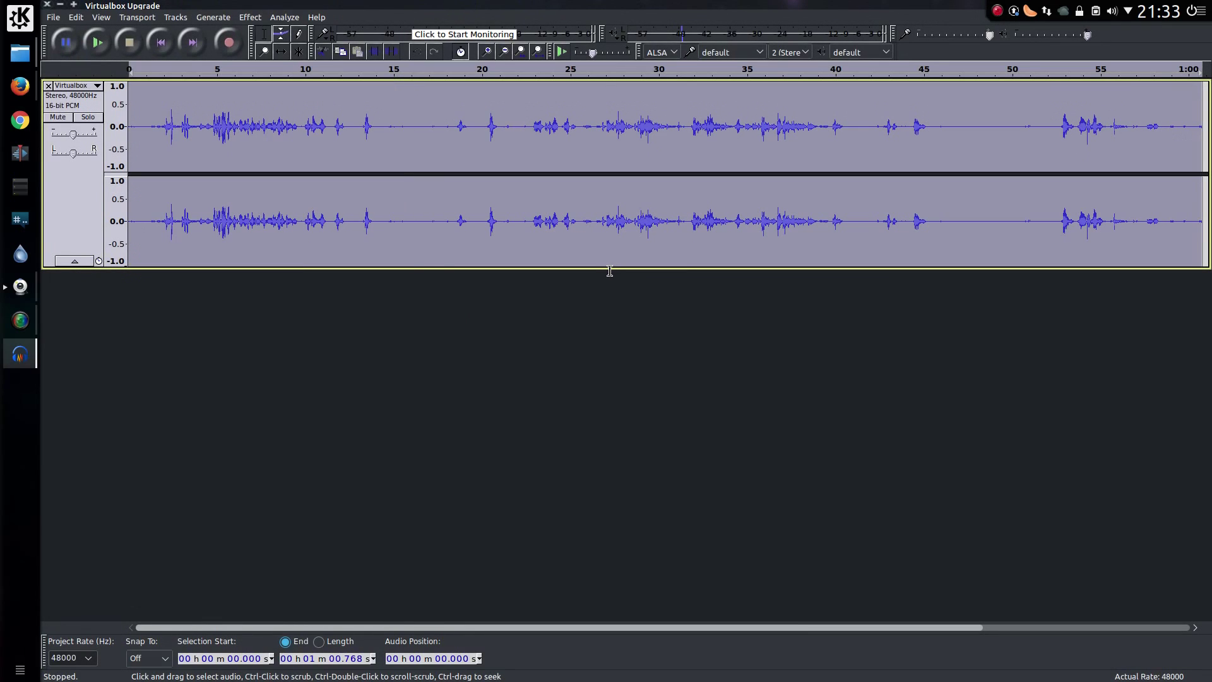
key(ctrl+r)
click(534, 255)
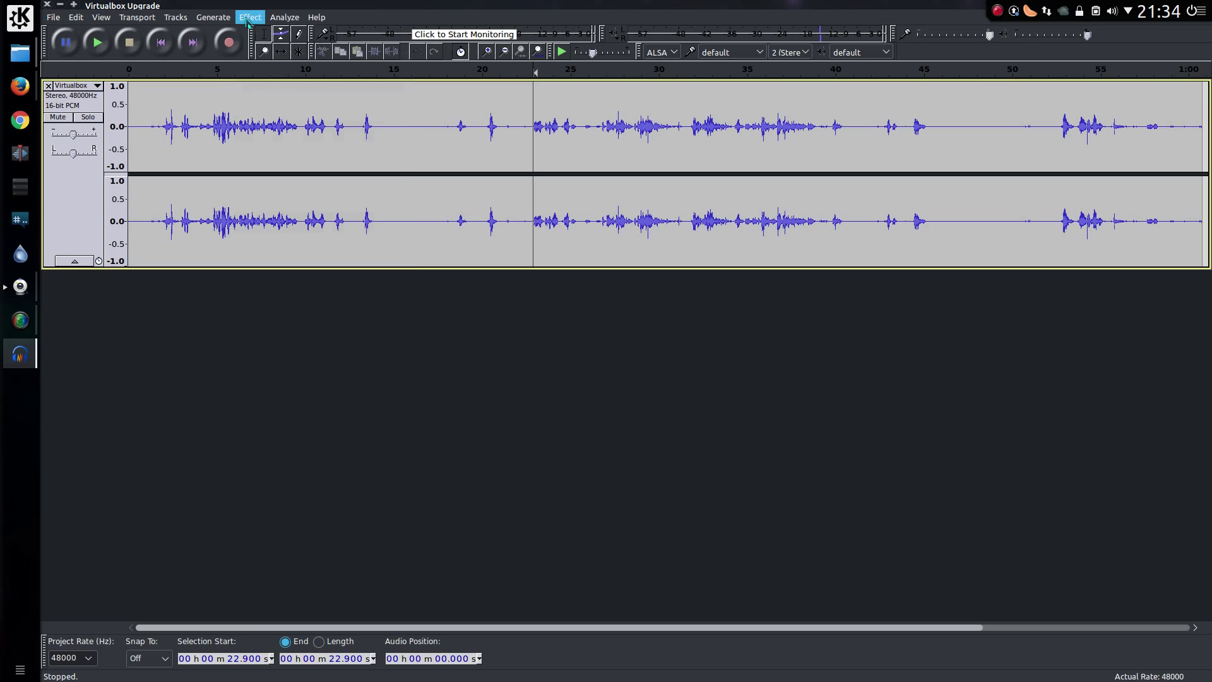
- Apply the Compressor effect to the whole track with default settings
click(248, 18)
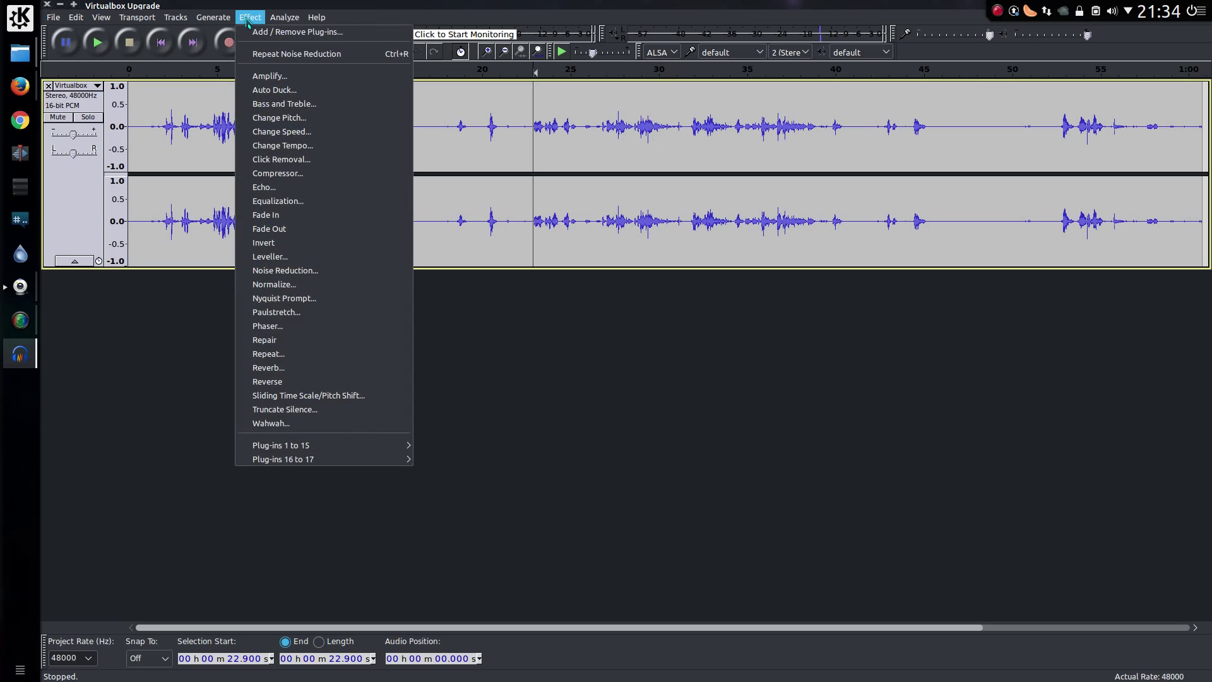
click(281, 175)
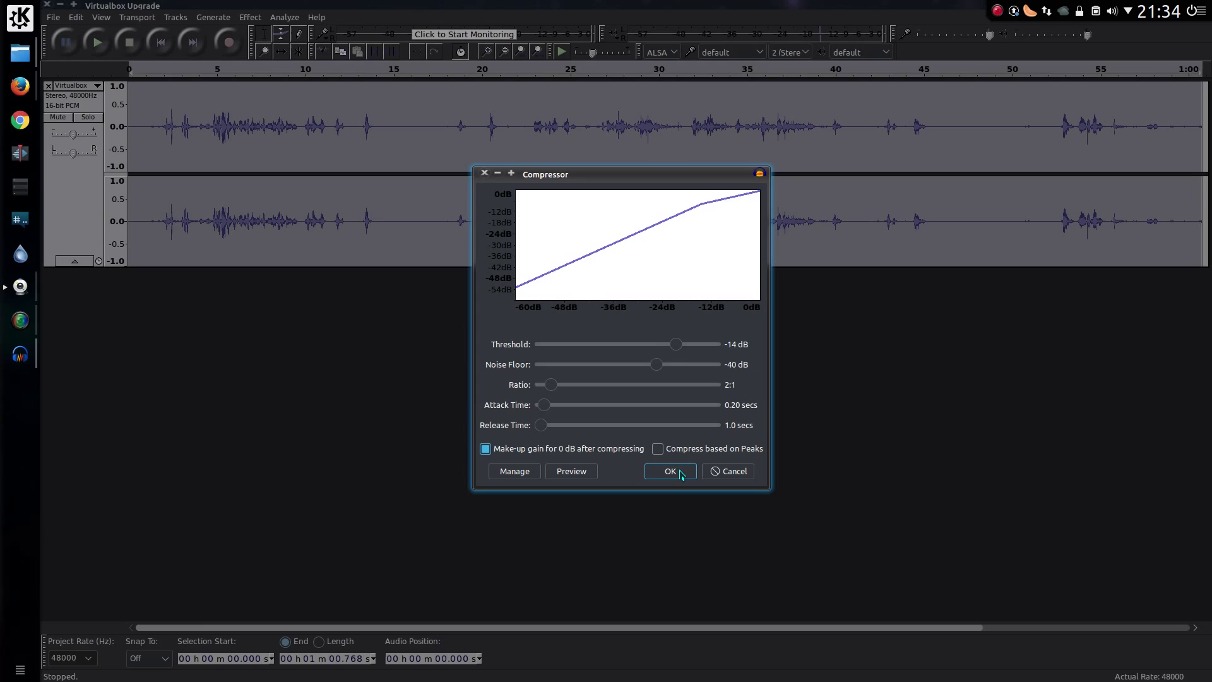
click(669, 471)
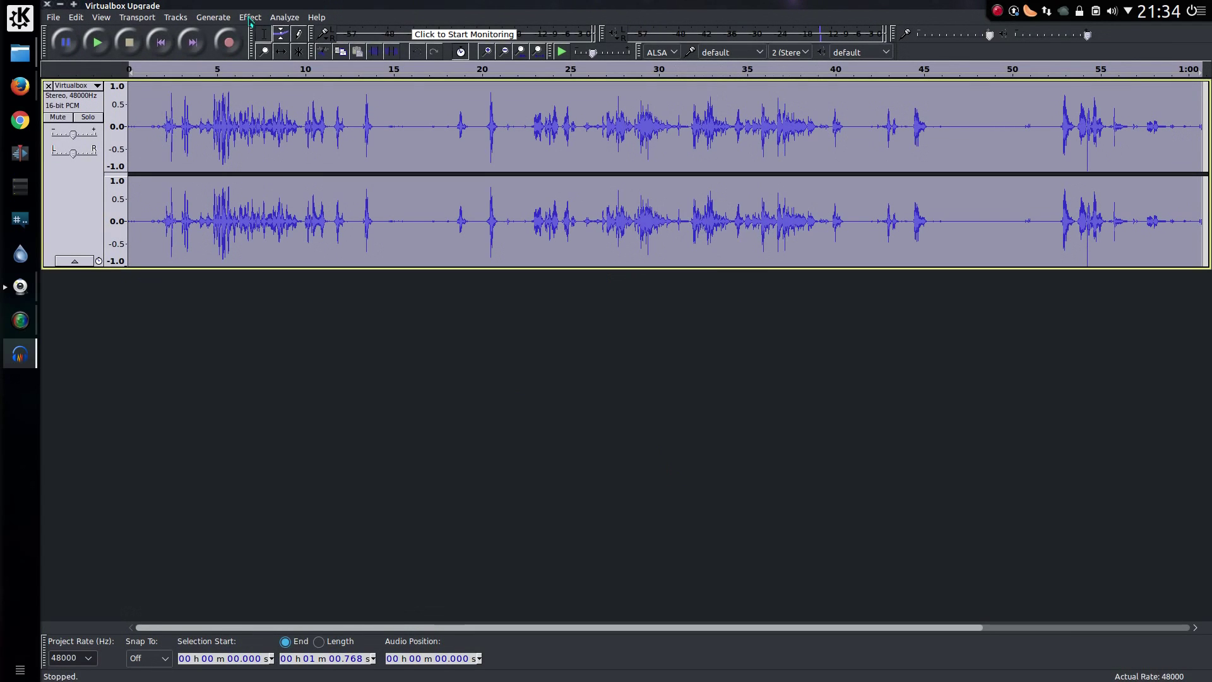
- Amplify the whole track by 0.2 dB
click(250, 17)
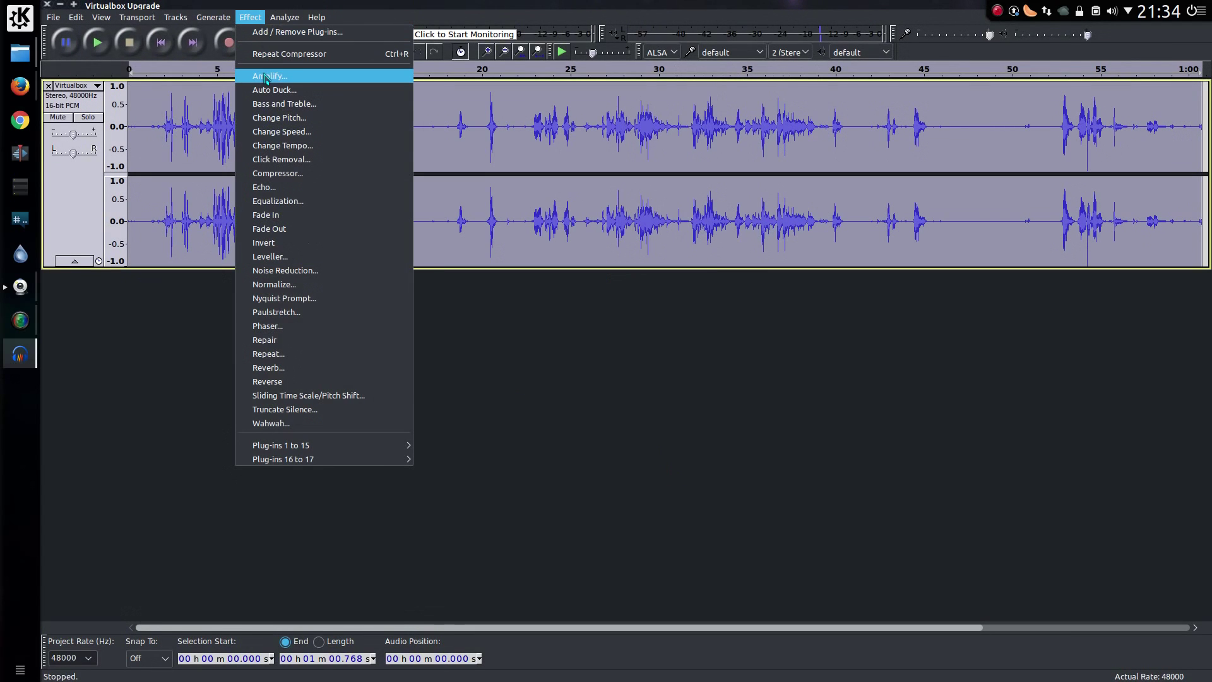
click(265, 77)
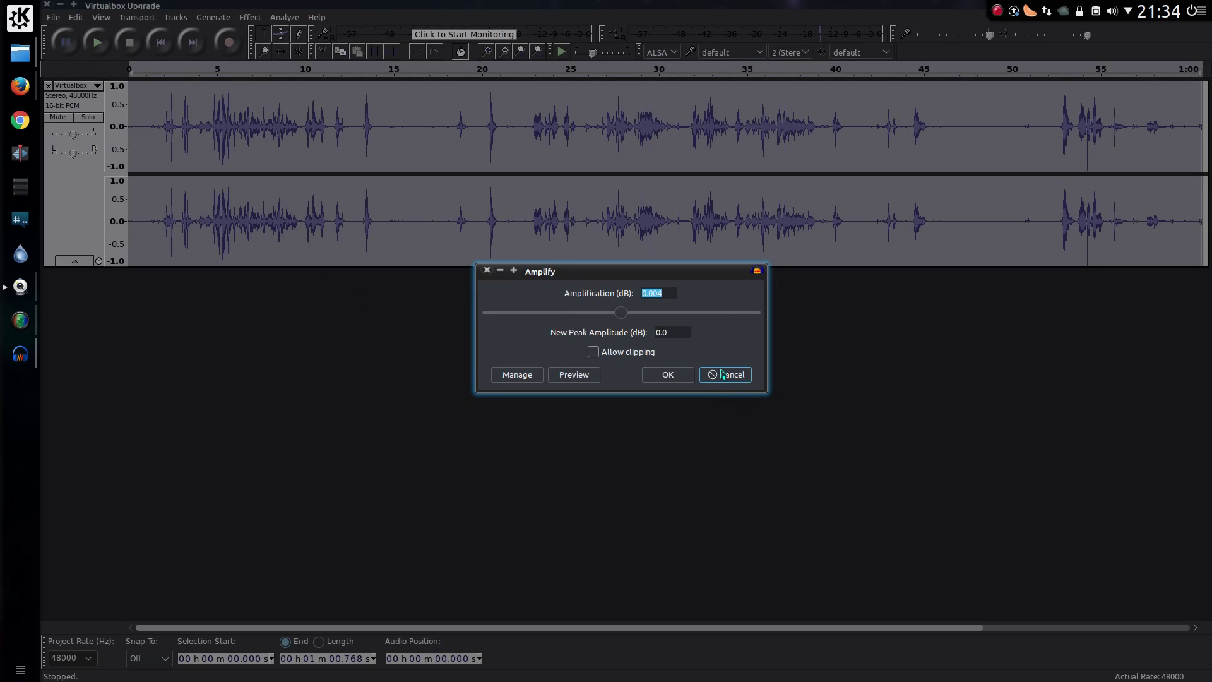
text(0.2)
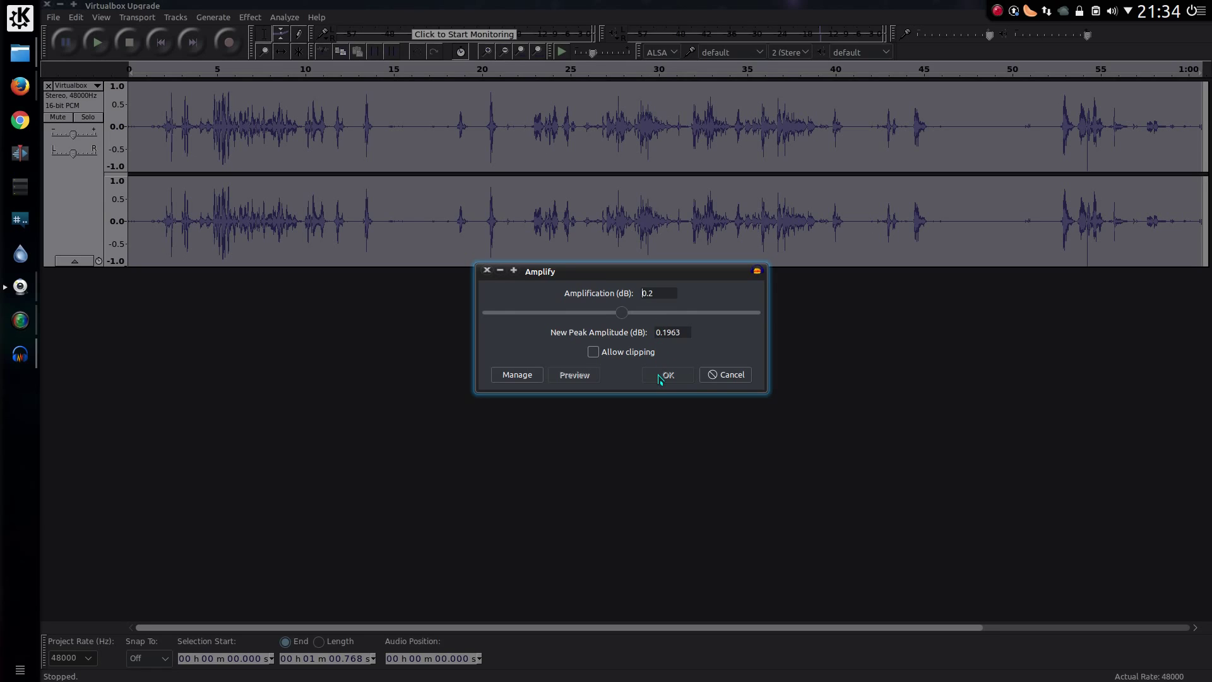
click(736, 376)
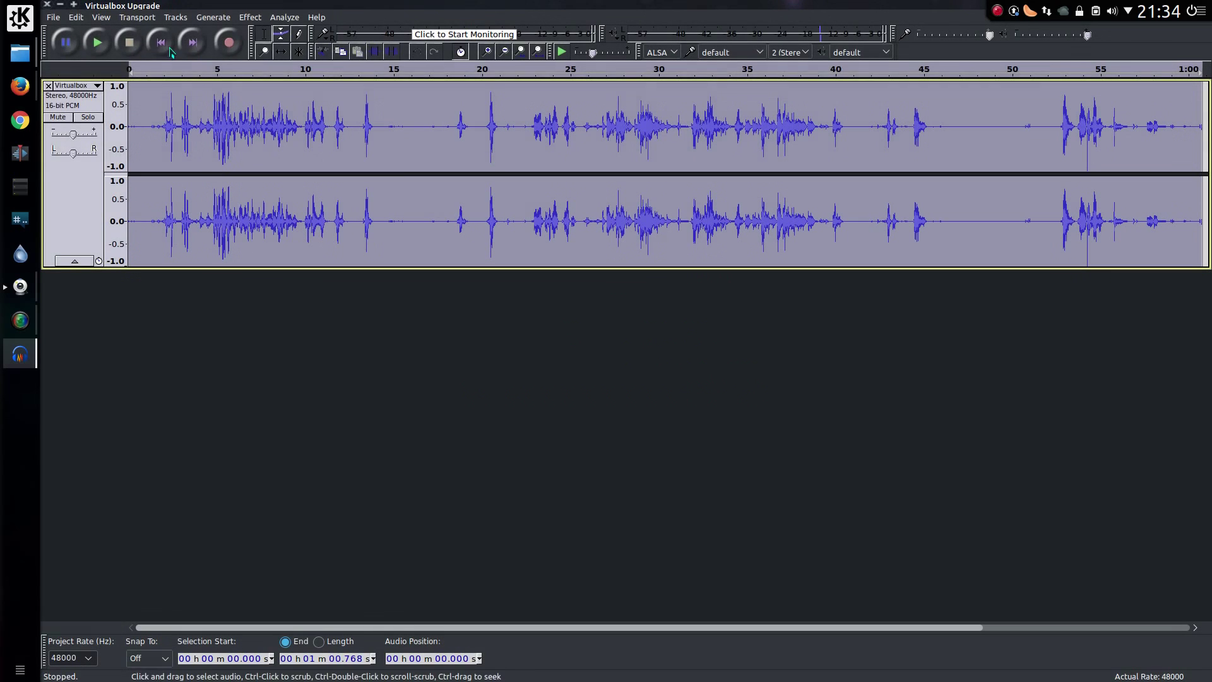
- Export the audio as FLAC named Virtualbox Upgrade into Videos, leaving metadata empty
click(53, 17)
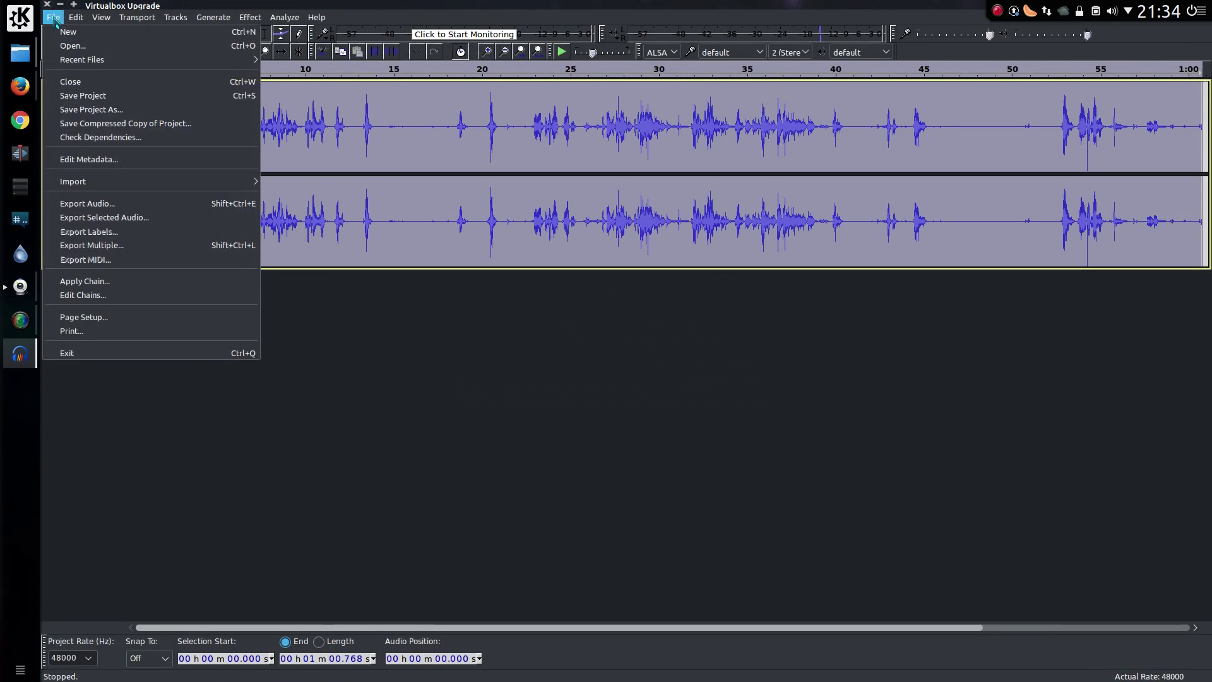
click(120, 203)
click(526, 179)
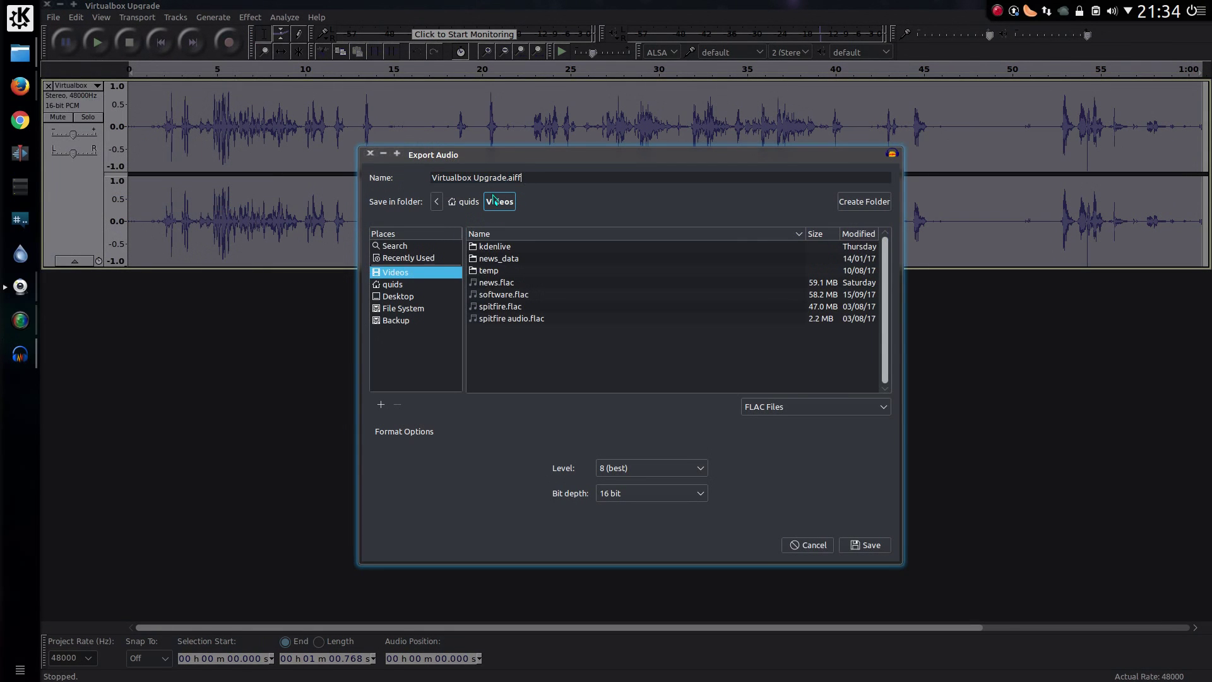
key(BackSpace)
key(BackSpace)
key(BackSpace)
key(BackSpace)
key(BackSpace)
click(873, 548)
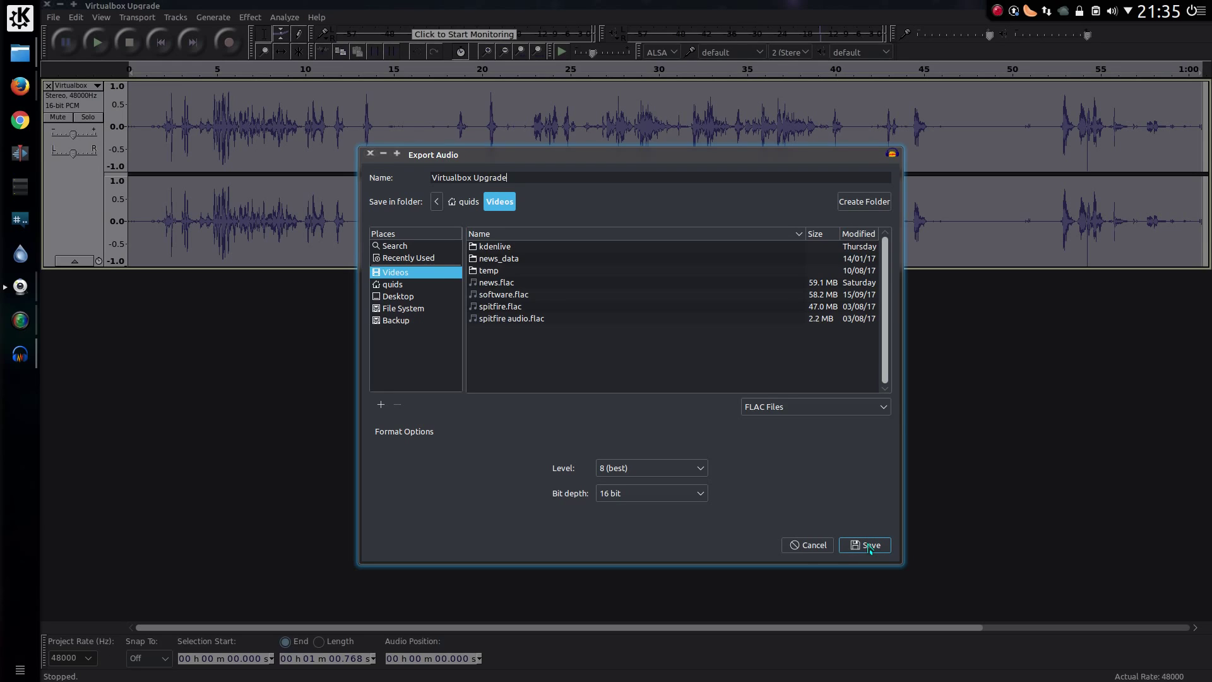
click(870, 547)
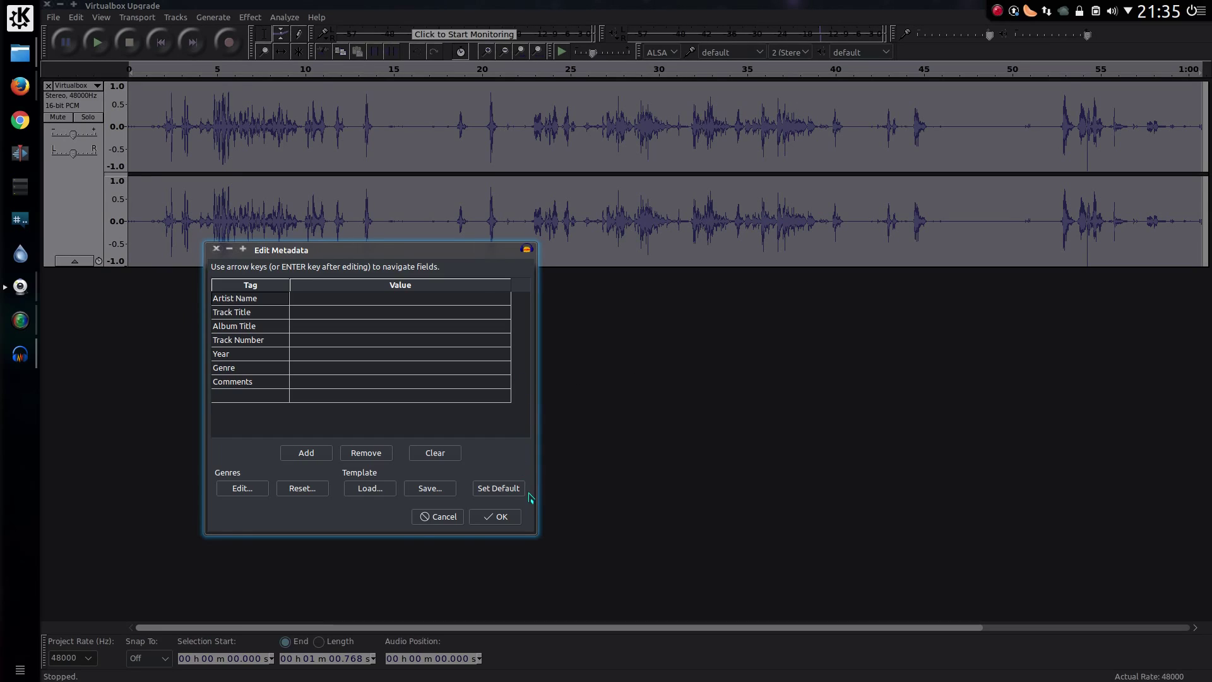
click(488, 516)
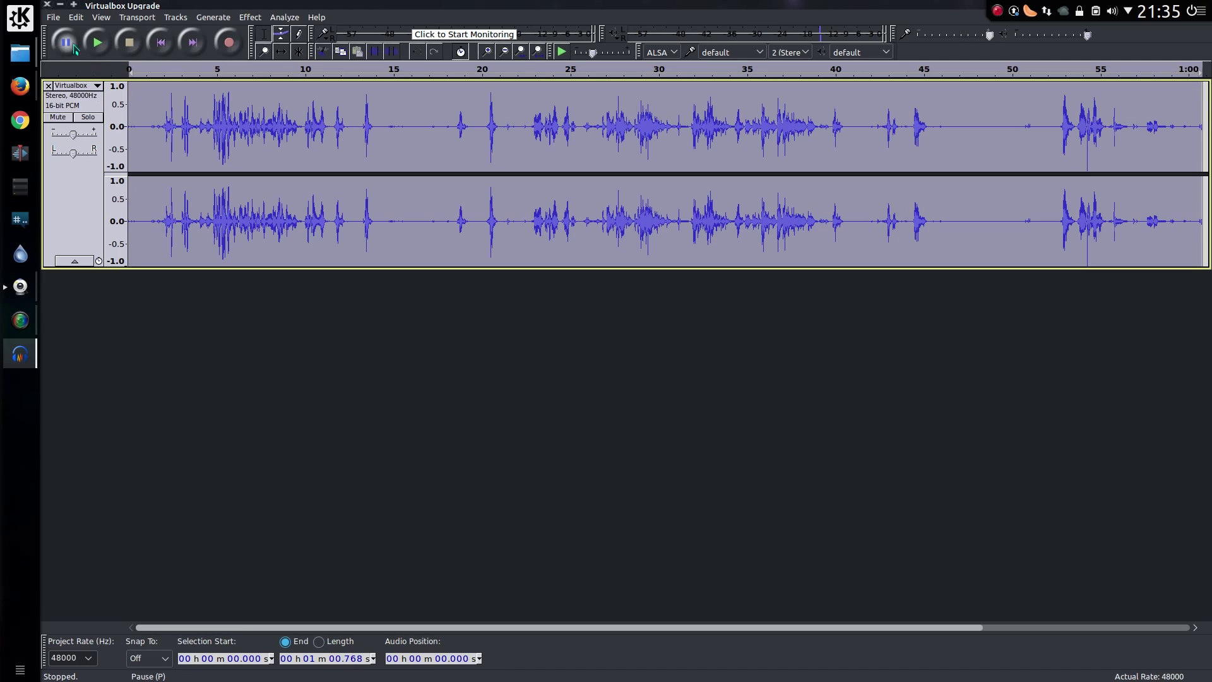
- Minimize Audacity and open vidmerge.sh from Dolphin in Kate to read it
click(59, 7)
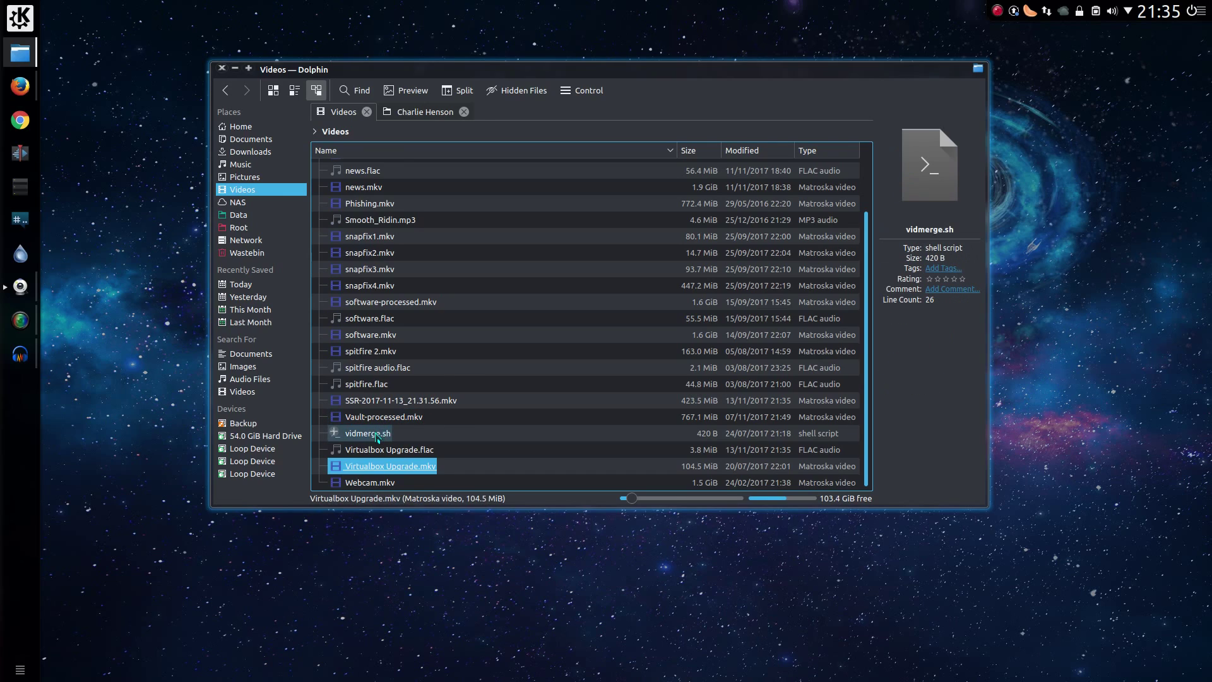
click(381, 433)
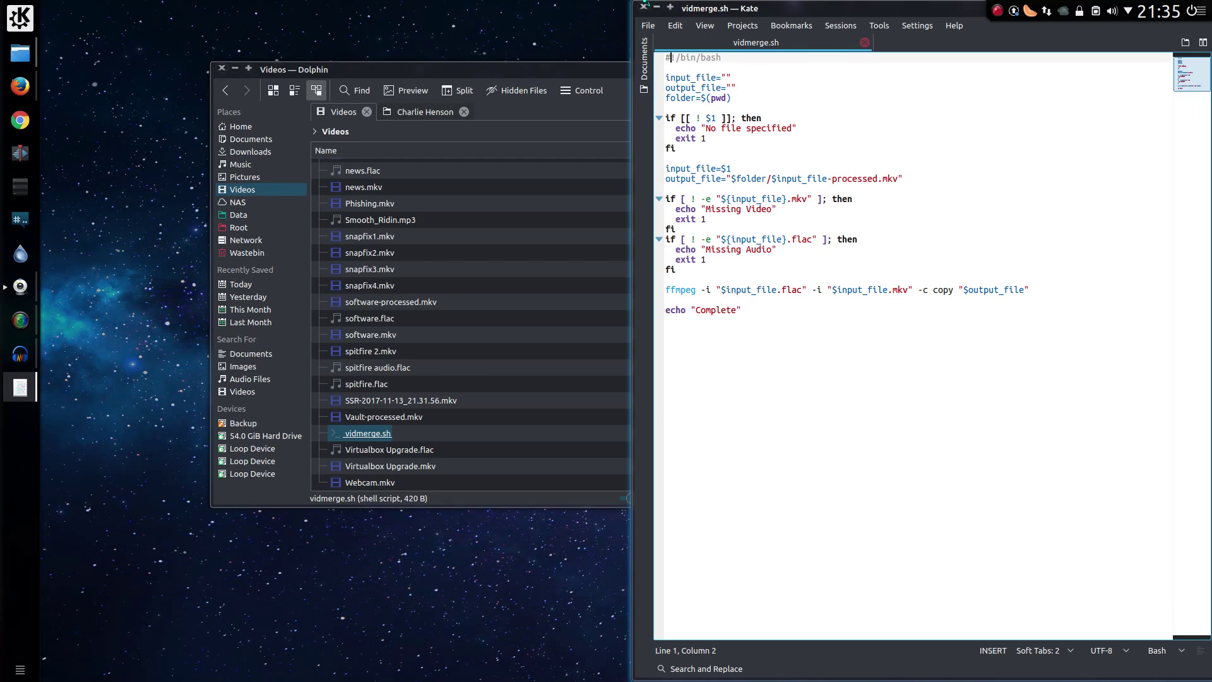
- Run vidmerge on Virtualbox Upgrade in Dolphin's terminal and drag Virtualbox Upgrade-processed.mkv into Kdenlive
click(643, 7)
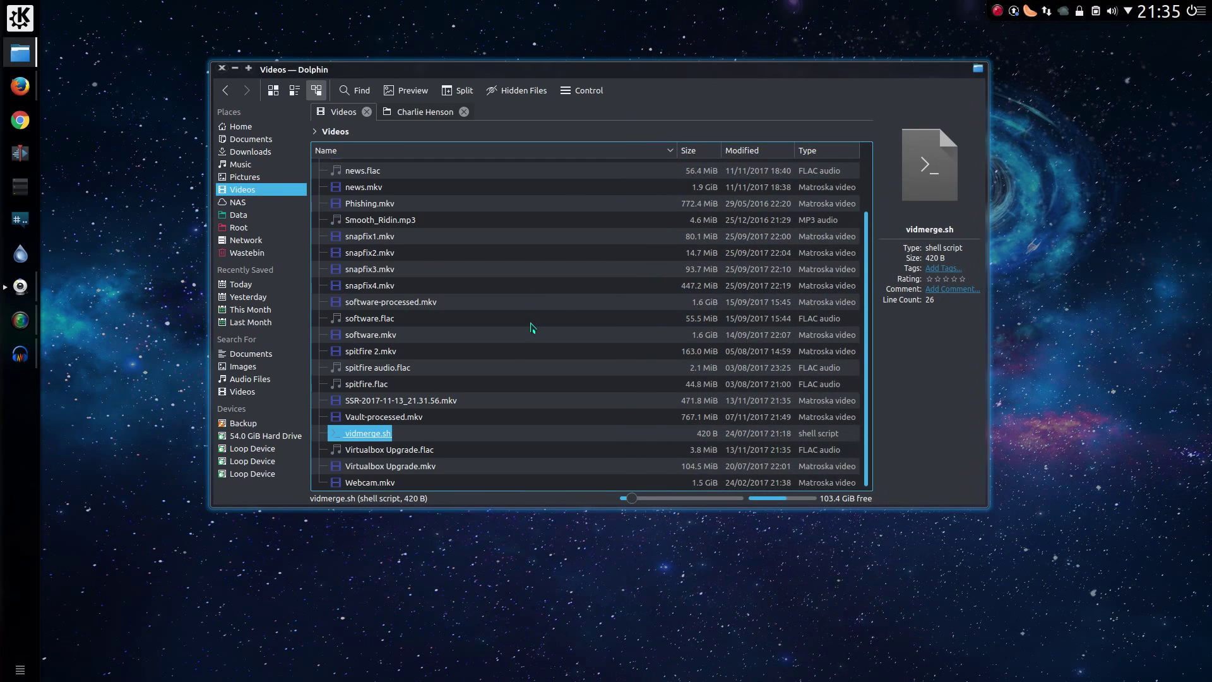
key(F4)
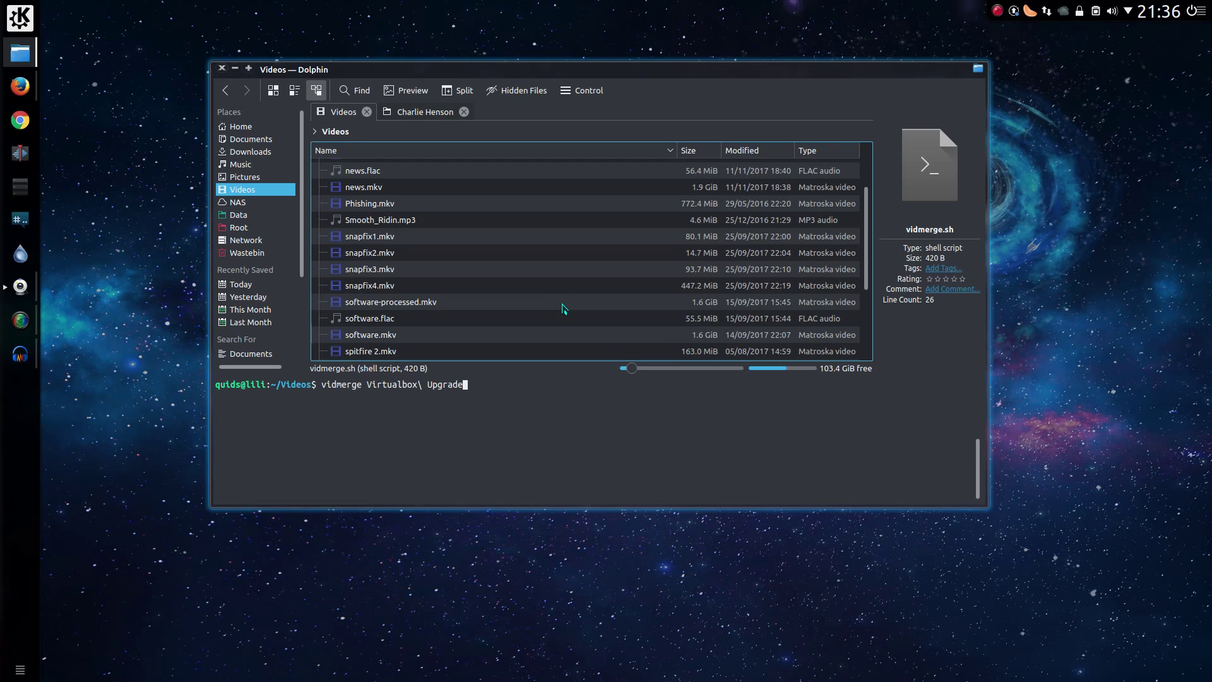
key(Return)
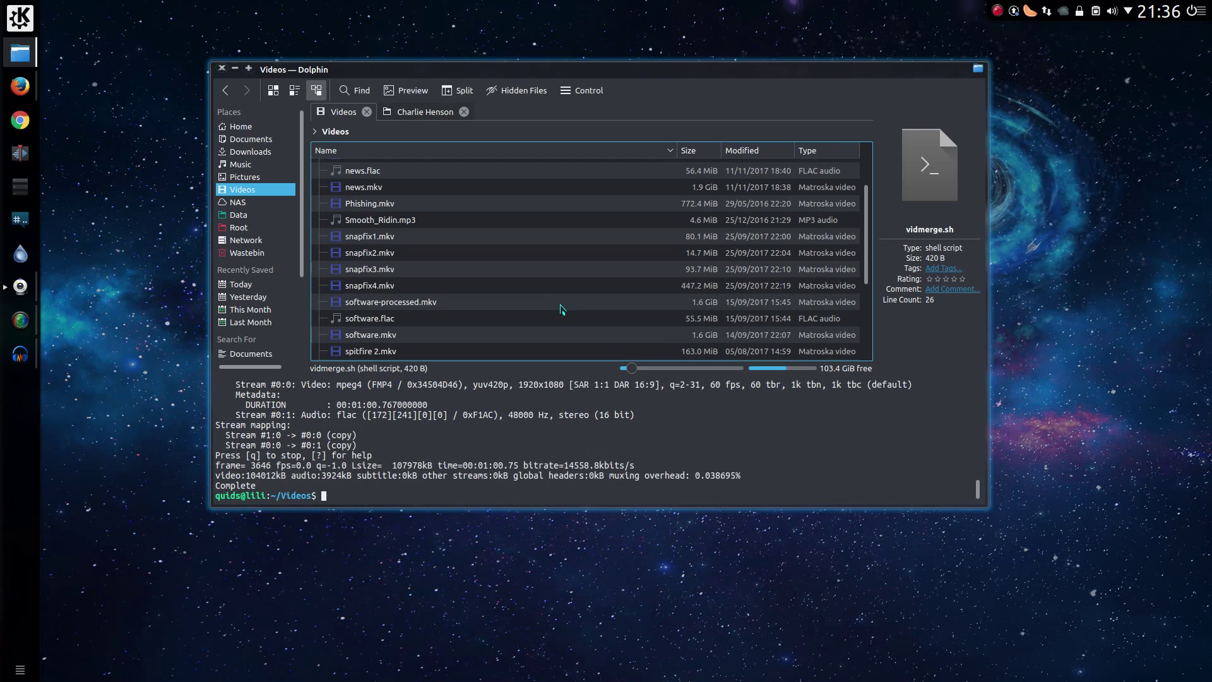
scroll(455, 304, down, 3)
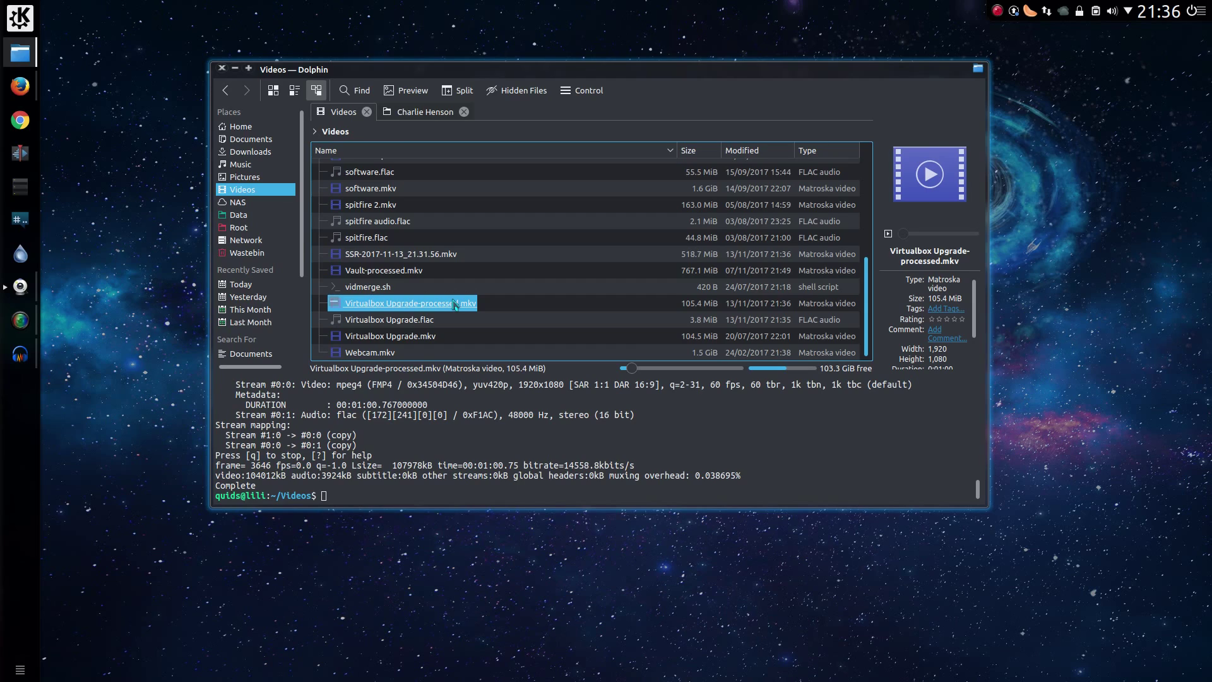
drag(455, 304, 20, 154)
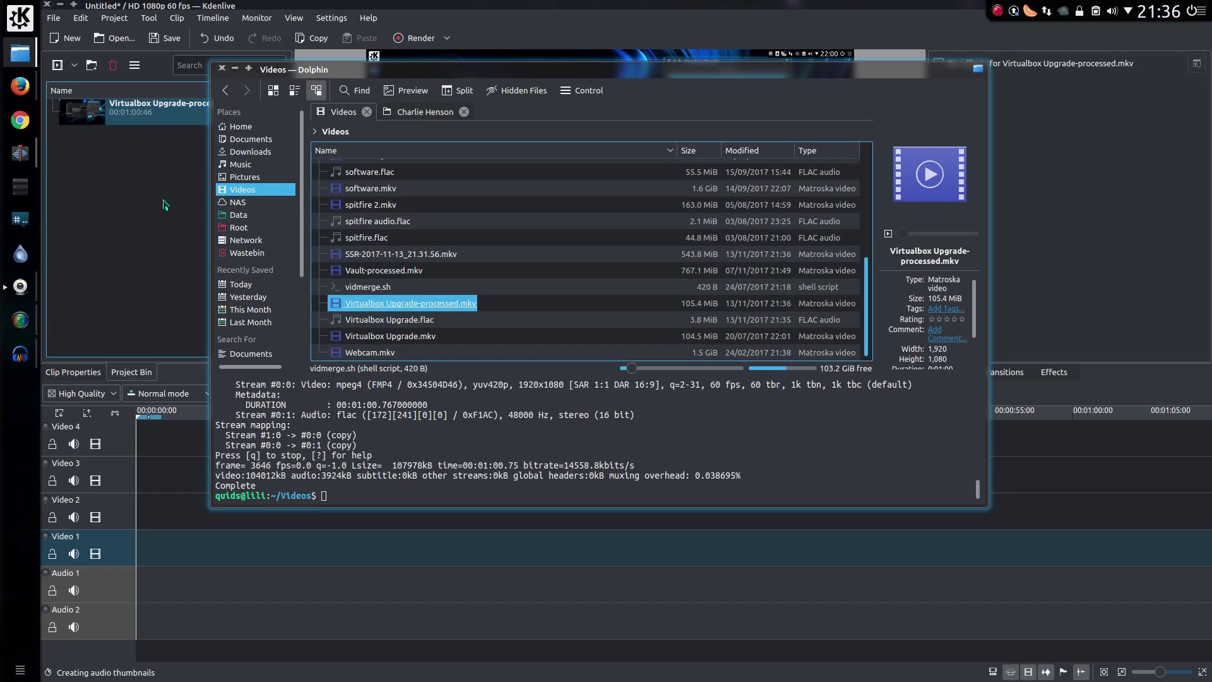
- Review project settings unchanged, then place Virtualbox Upgrade-processed.mkv on Video 3 and show the Project Monitor
click(114, 17)
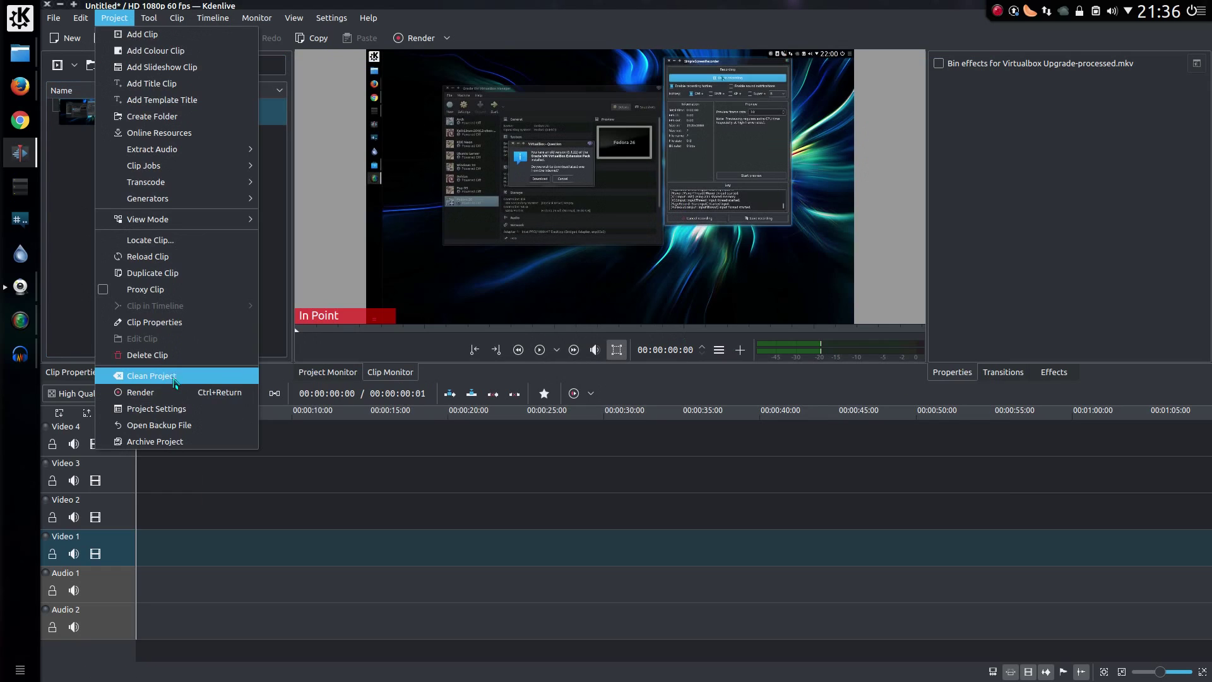
click(165, 410)
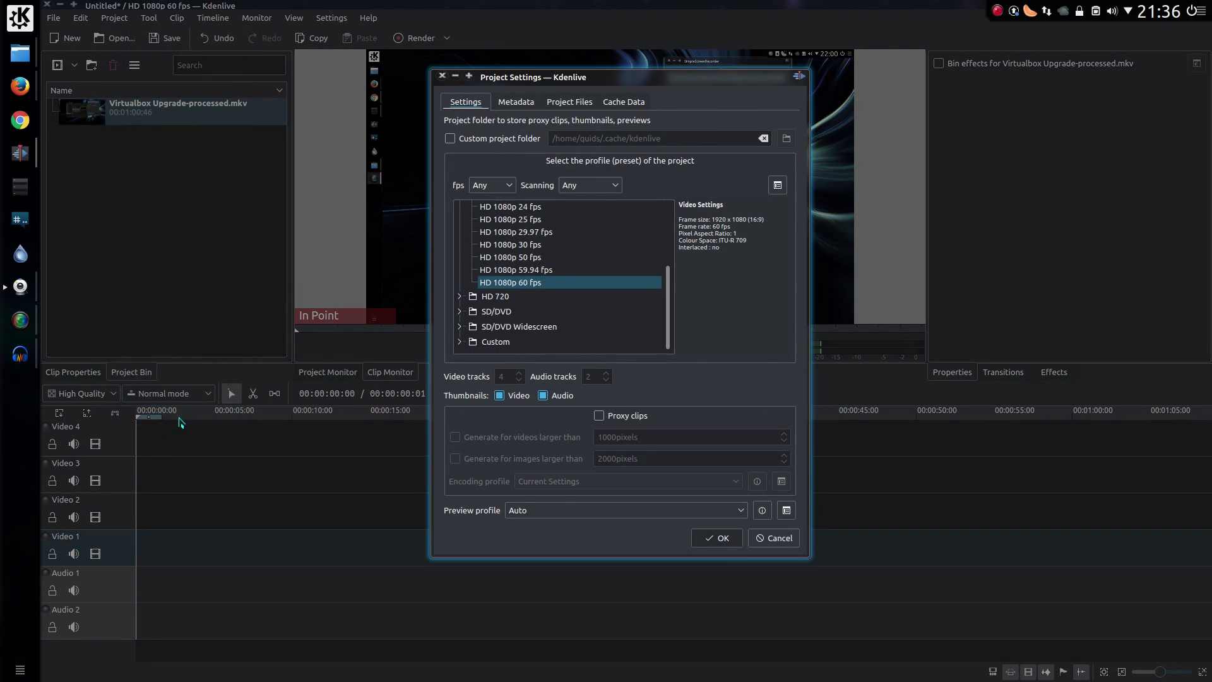
click(780, 538)
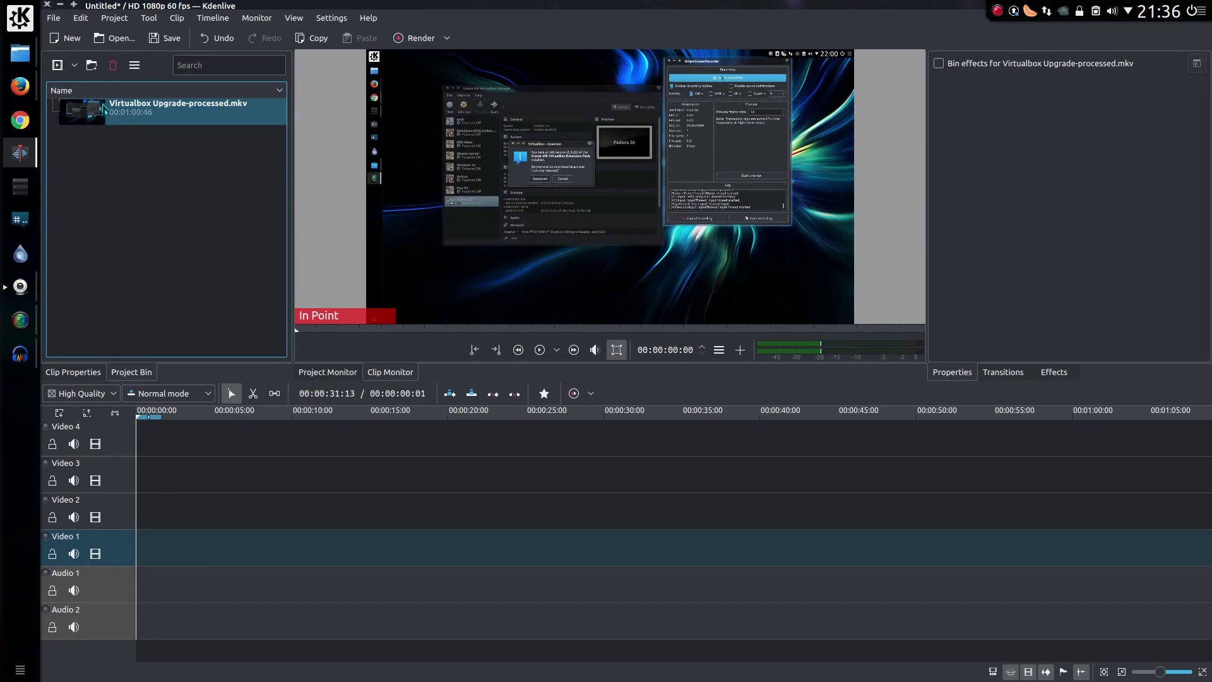
drag(101, 115, 139, 479)
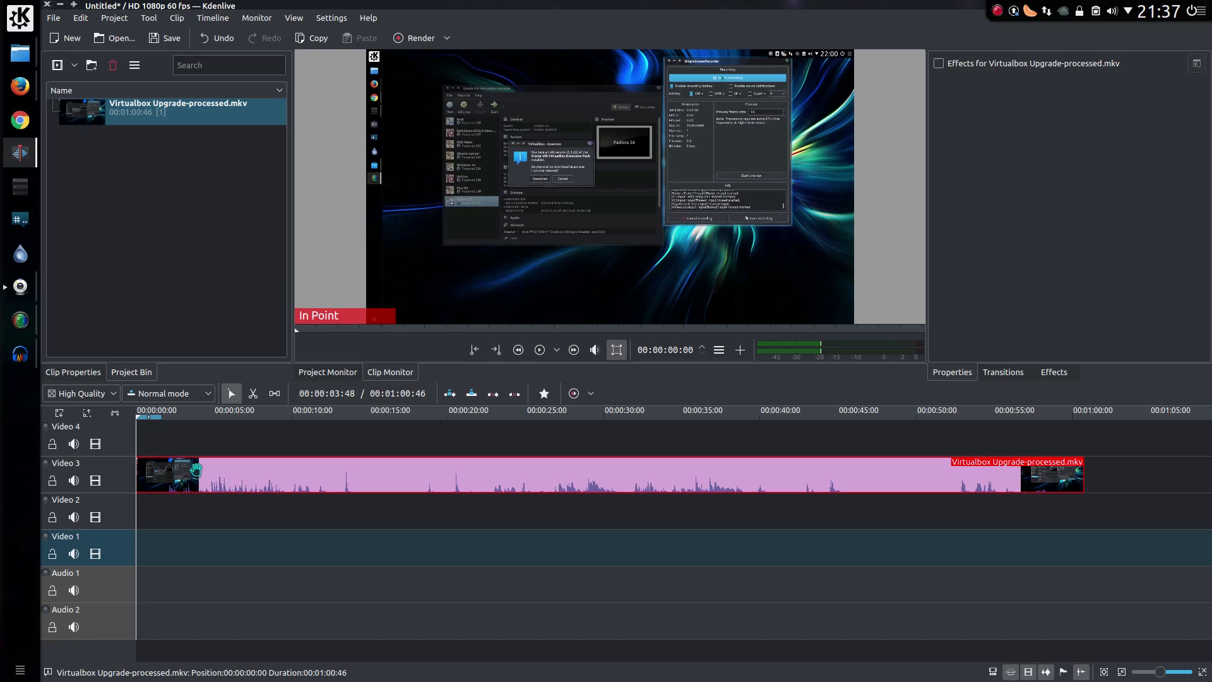
click(196, 468)
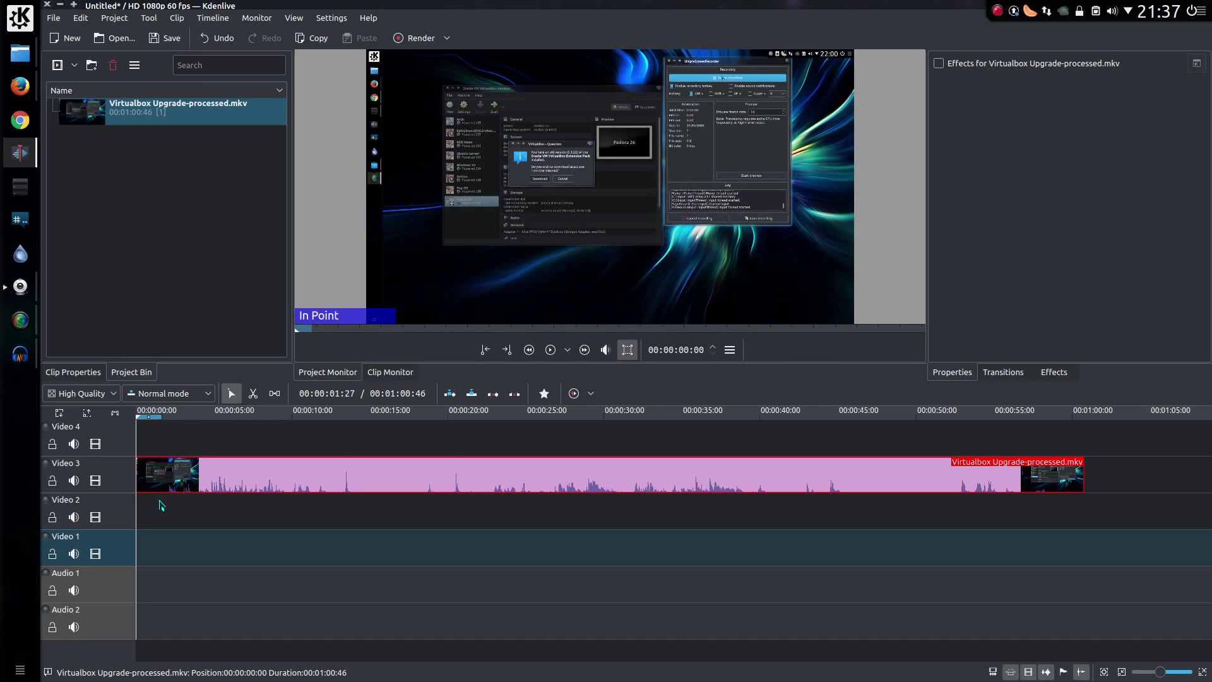
- Add the Audio correction > Gain effect to the Video 3 clip
click(159, 505)
scroll(208, 483, up, 1)
right_click(268, 484)
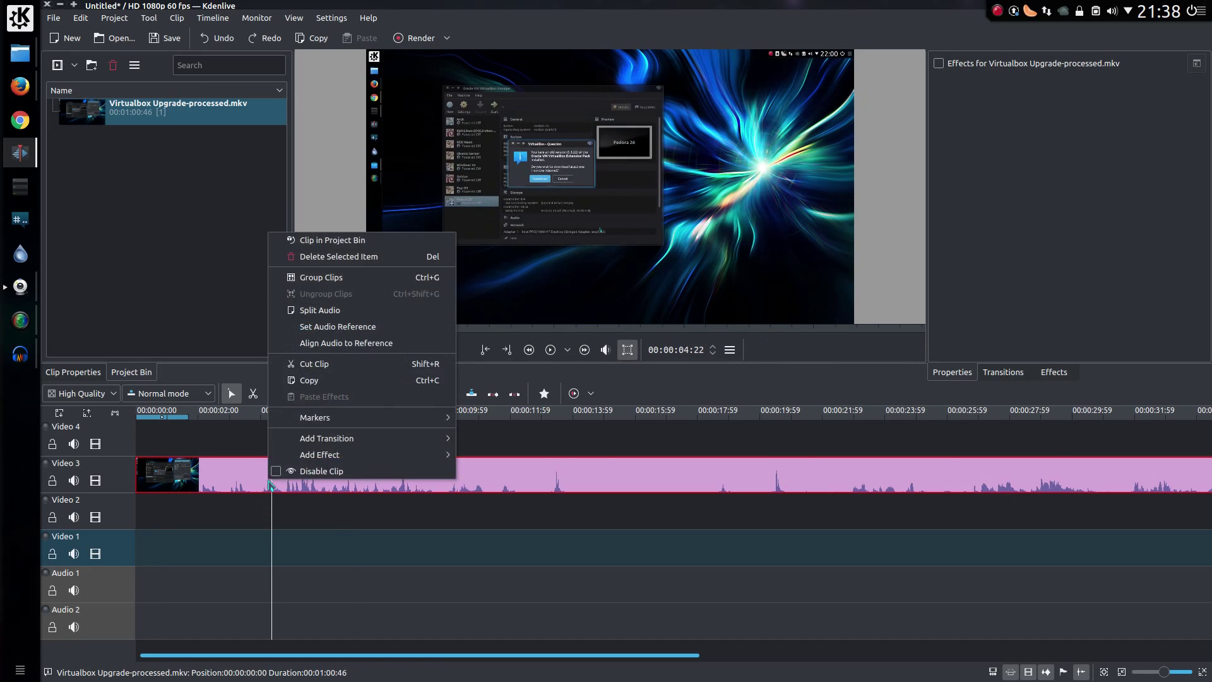
mouse_move(436, 456)
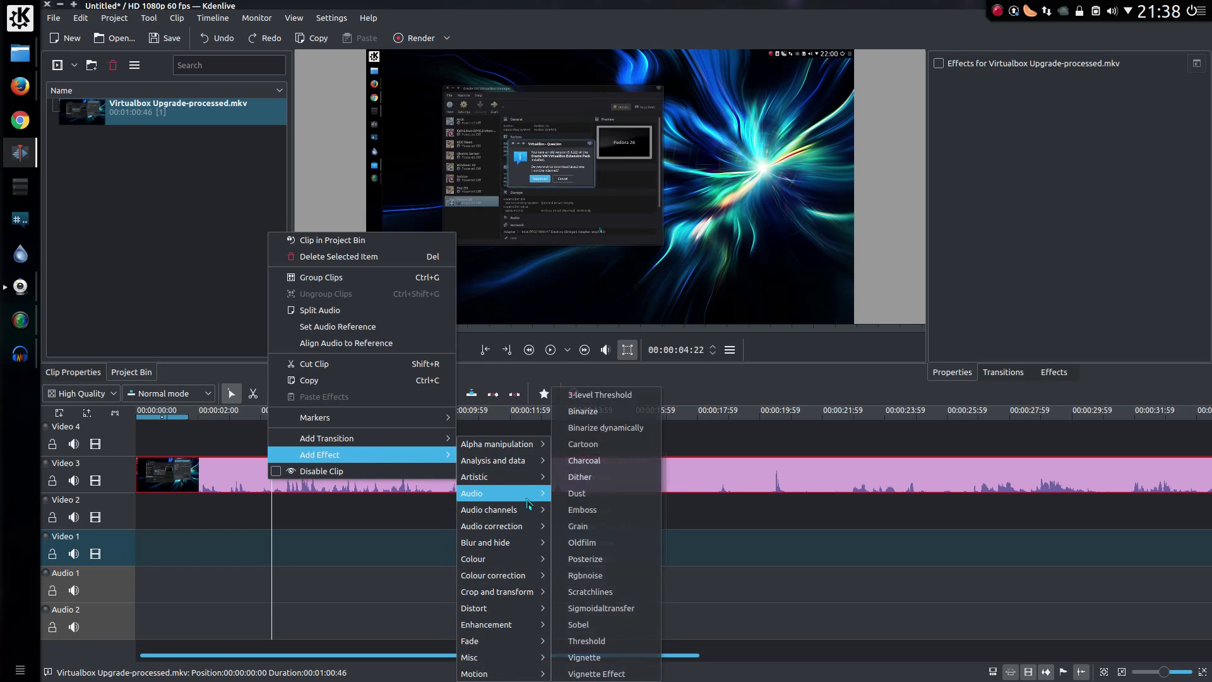
mouse_move(530, 526)
click(572, 526)
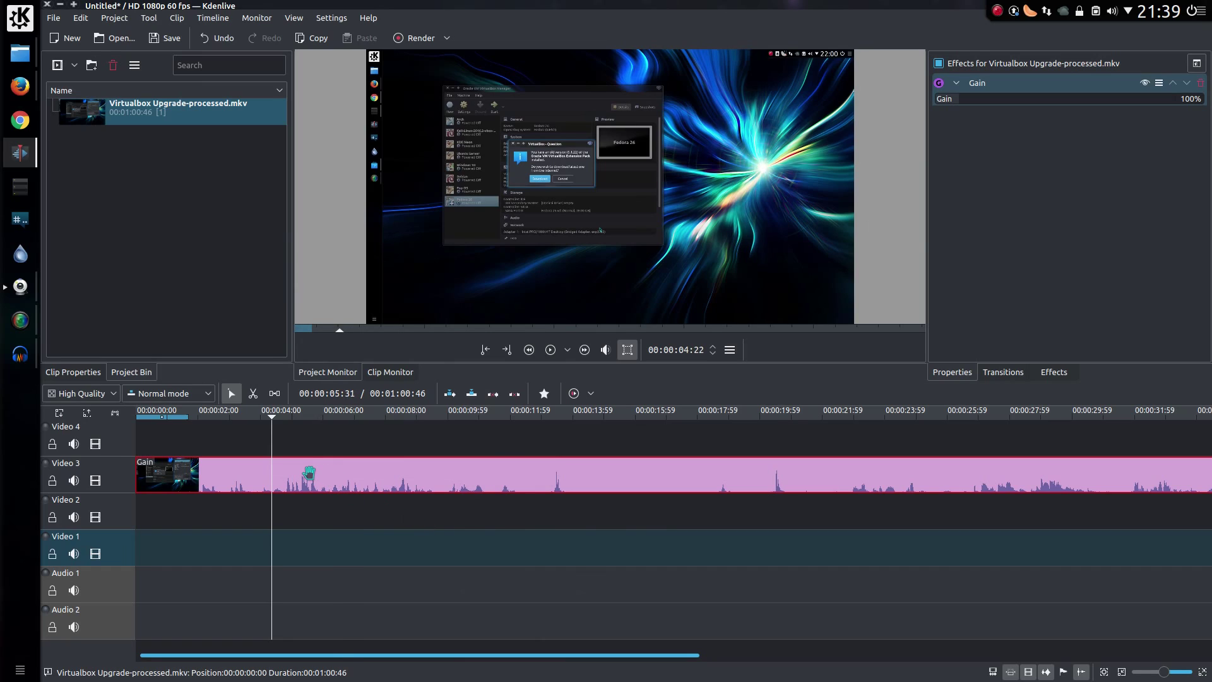
- Bring up the clip's Add Effect > Crop and transform submenu
right_click(306, 472)
mouse_move(377, 449)
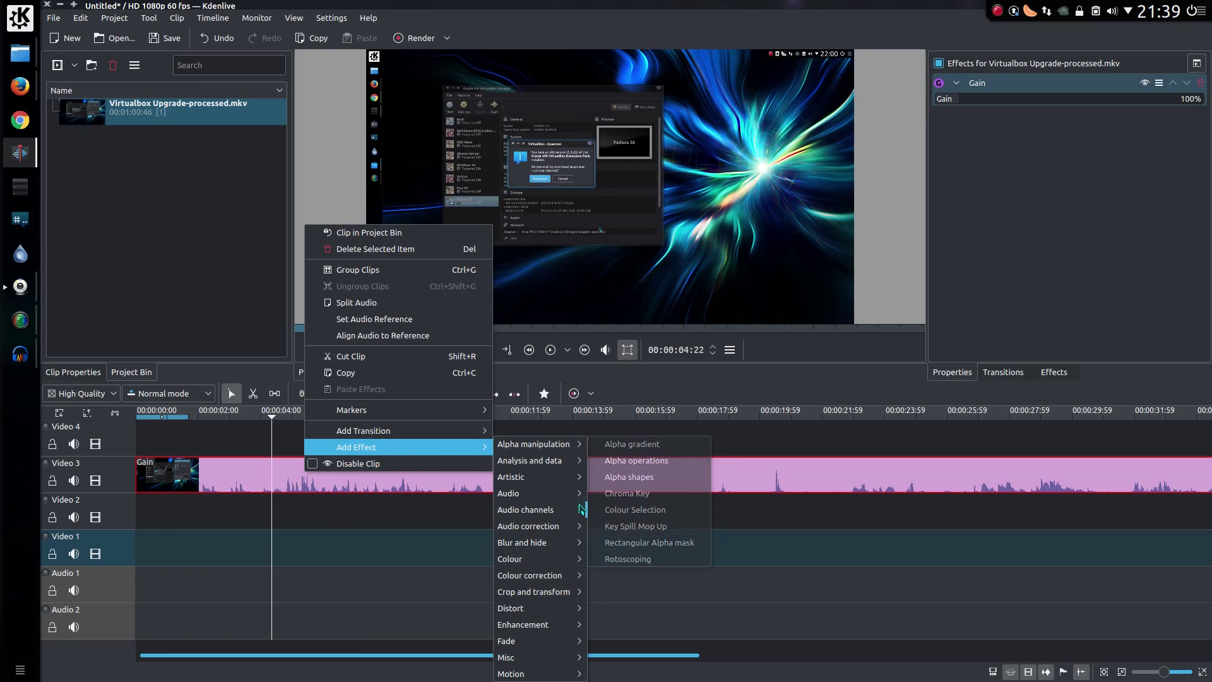
mouse_move(580, 593)
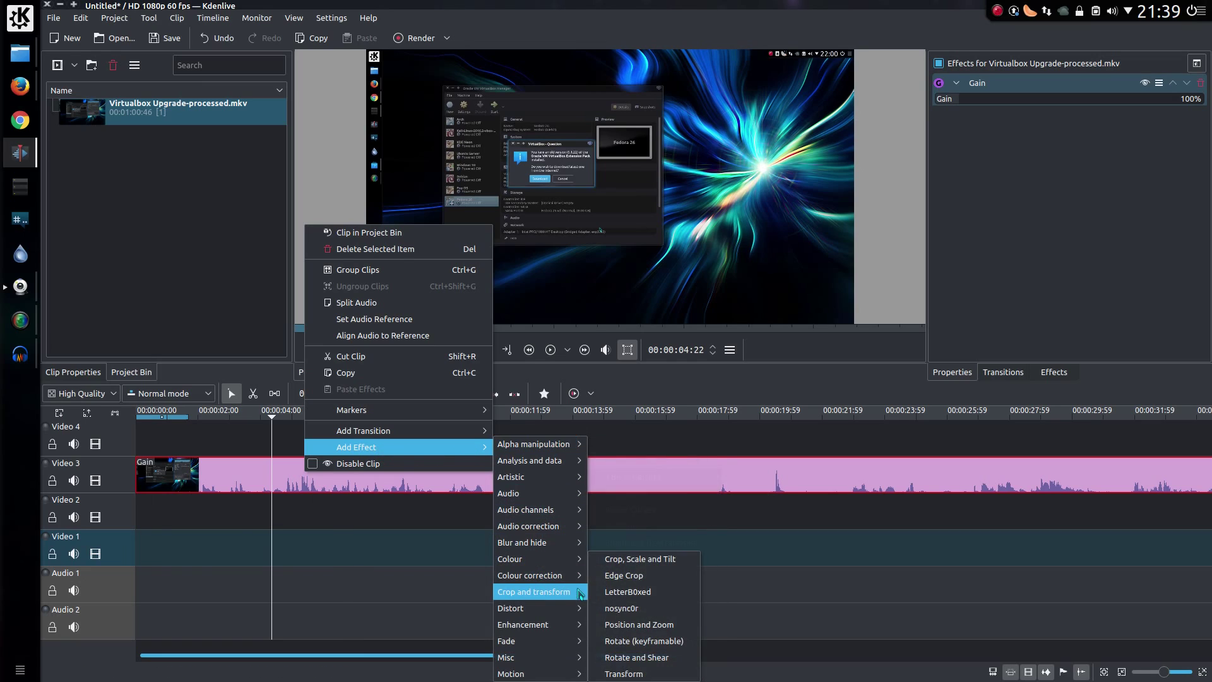
- Add Edge Crop and set Top 109, Bottom 266 and Right 543 pixels
click(643, 576)
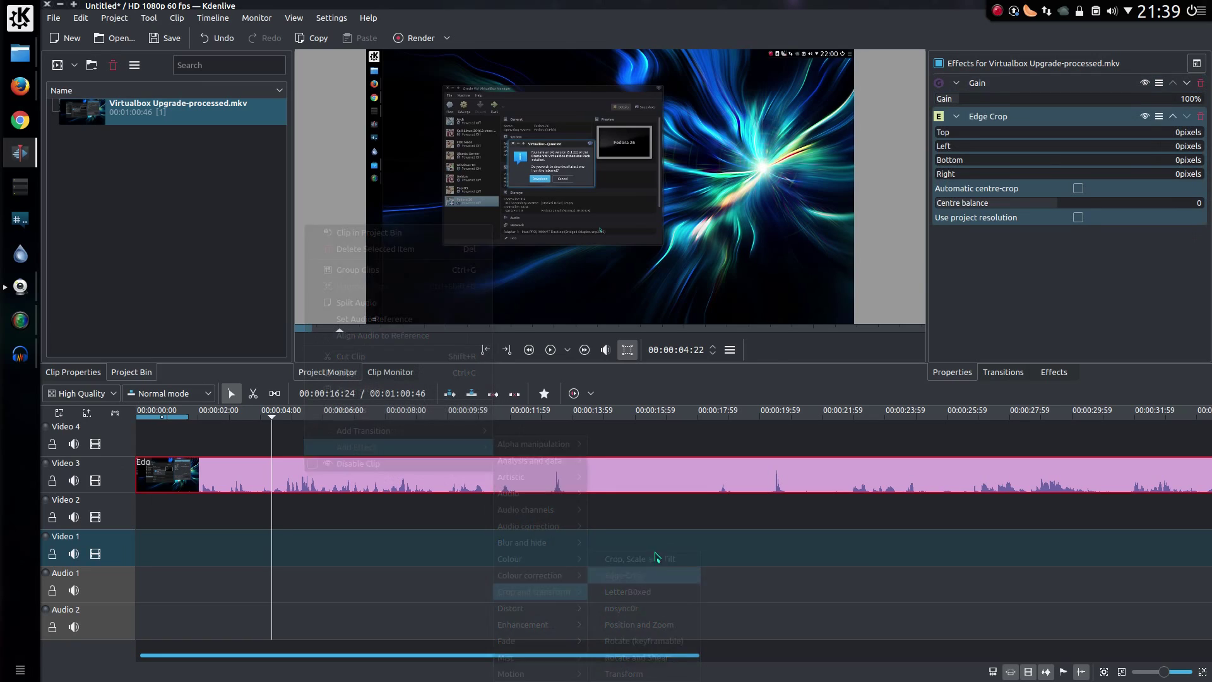
click(953, 139)
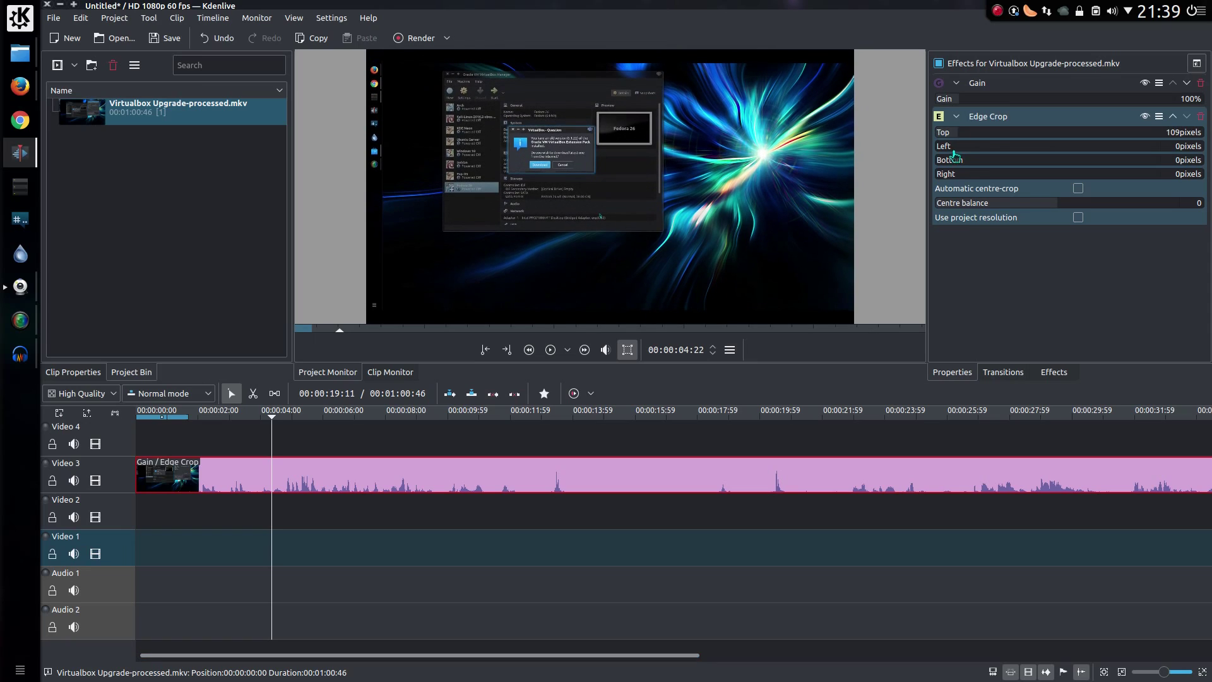
drag(955, 160, 990, 175)
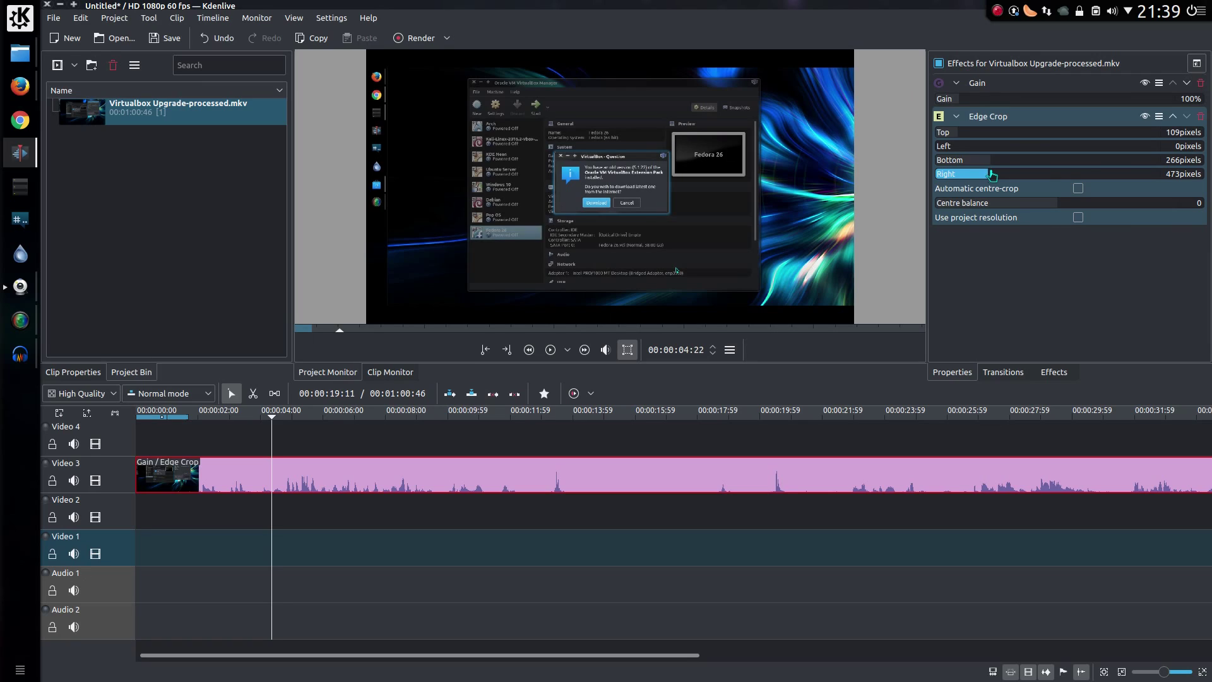
drag(992, 176, 993, 175)
- Set the Edge Crop Left value to 120 pixels, then deselect the clip
scroll(988, 149, up, 5)
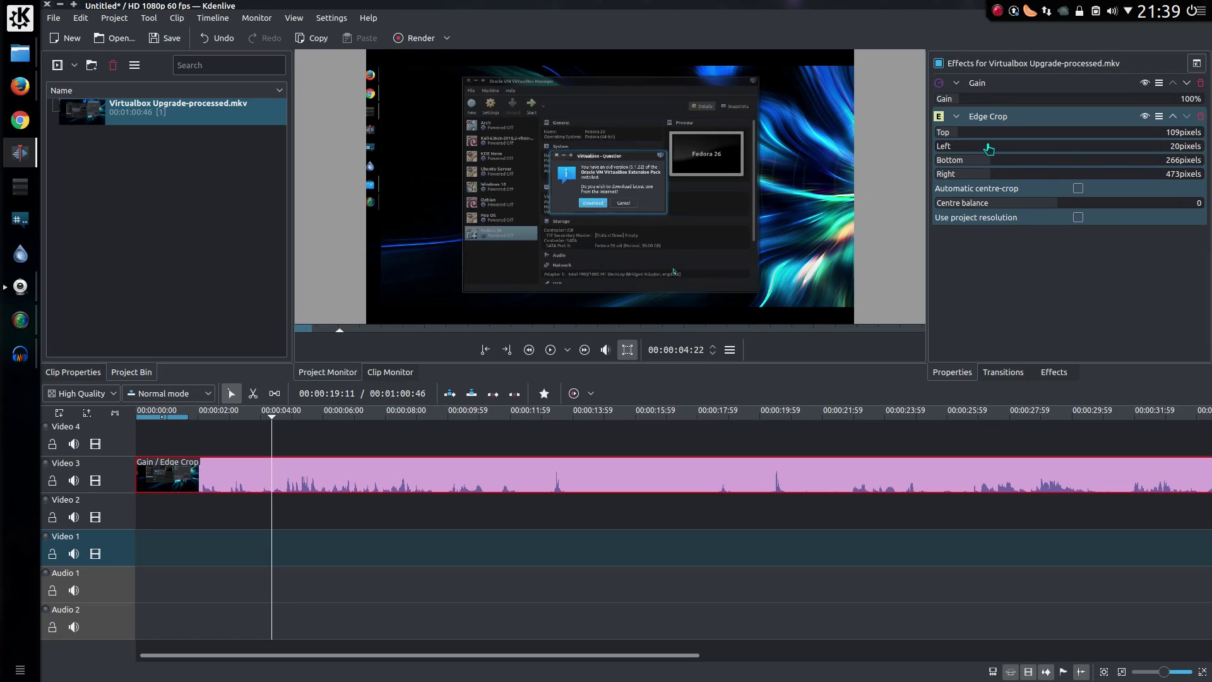
scroll(989, 149, up, 11)
scroll(999, 175, up, 4)
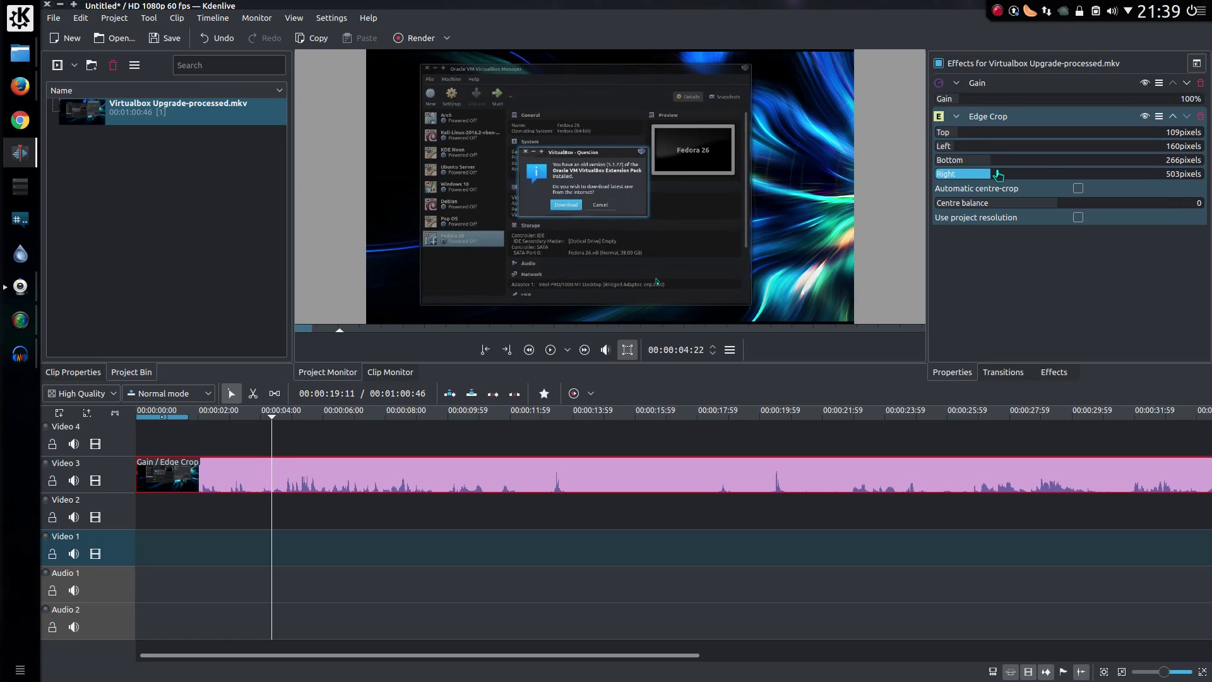
scroll(999, 175, up, 3)
scroll(988, 149, down, 2)
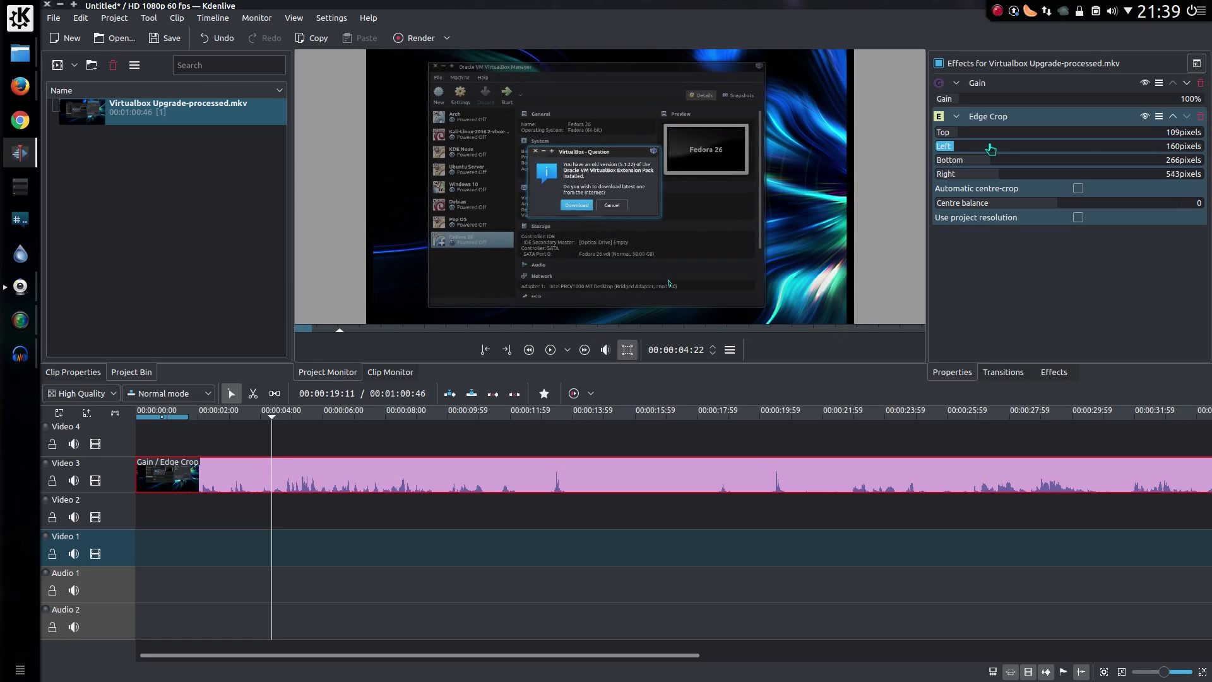
scroll(989, 149, down, 1)
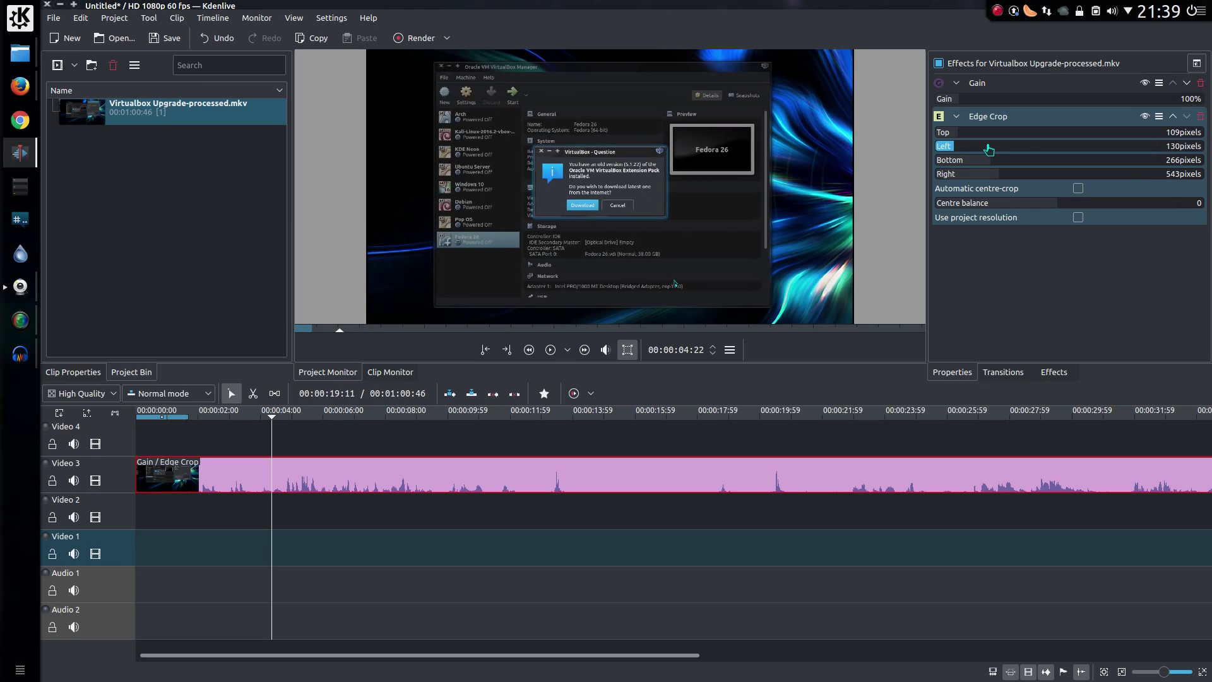
scroll(989, 149, down, 1)
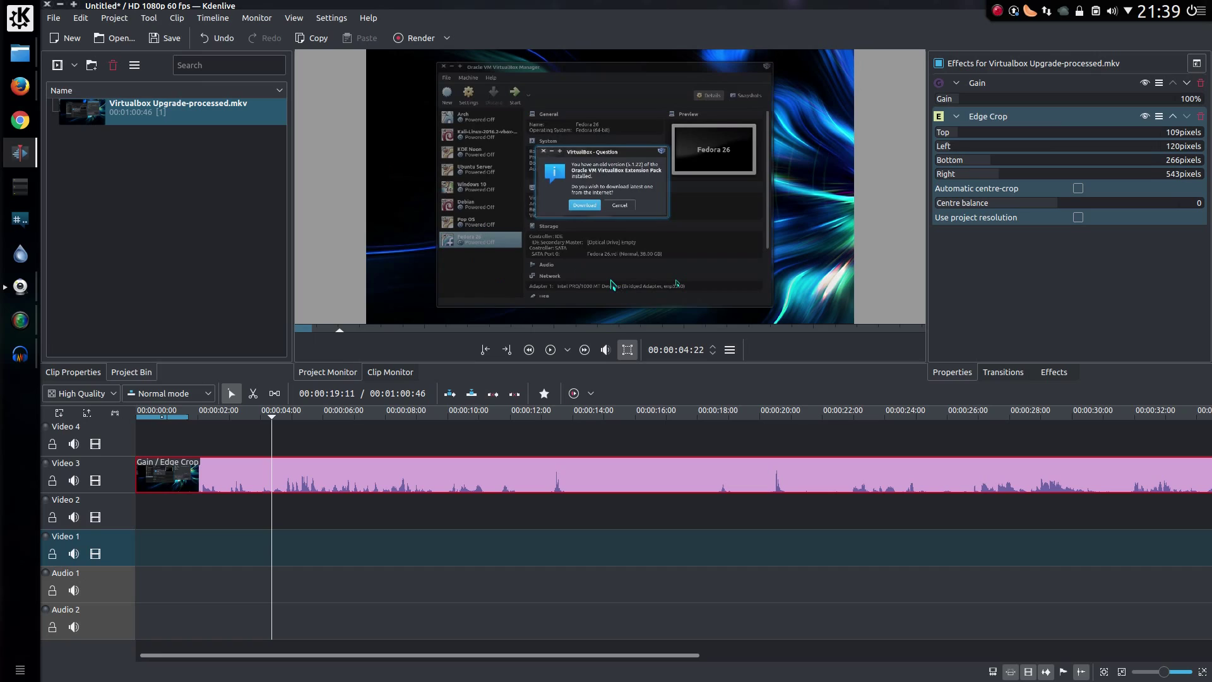
scroll(373, 537, down, 3)
click(373, 536)
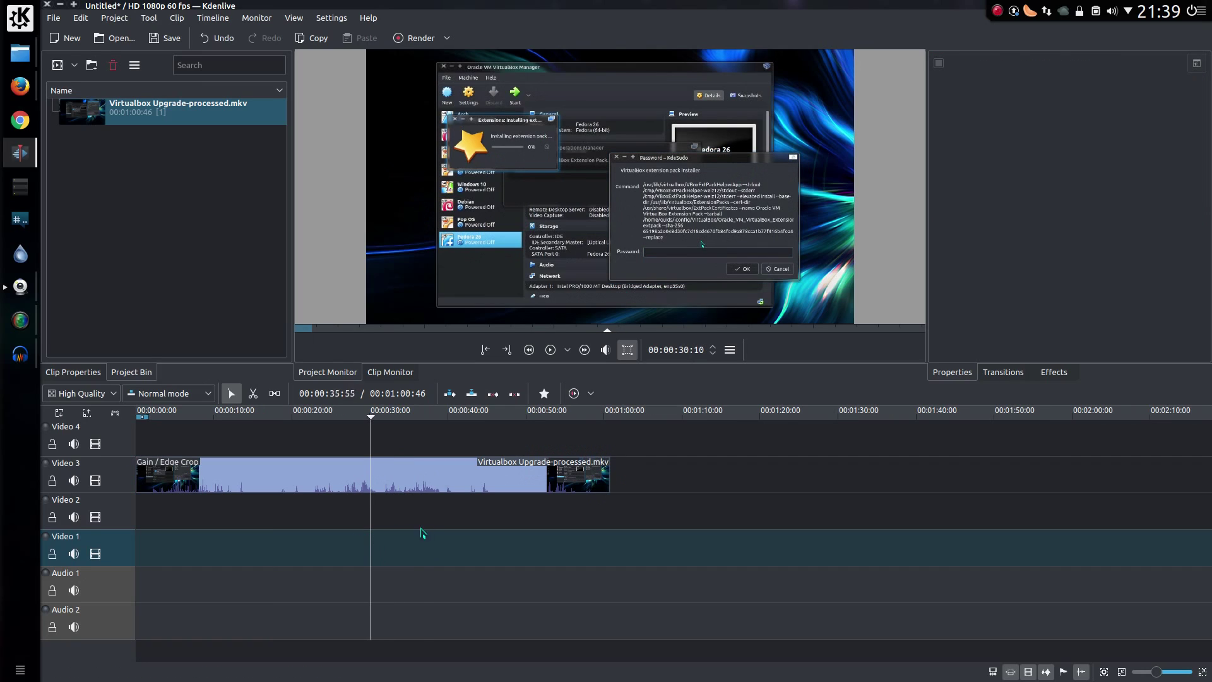
- Zoom in and play and scrub the clip's opening to find the cut point at 3:44
click(157, 520)
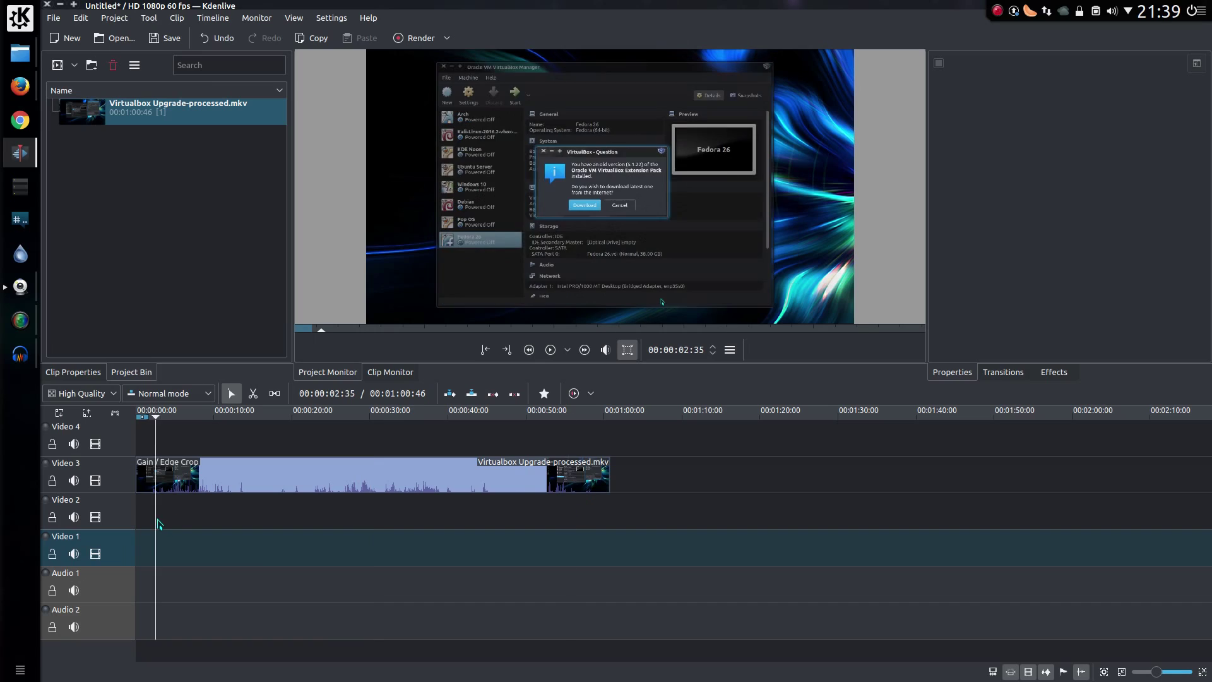
scroll(179, 522, up, 4)
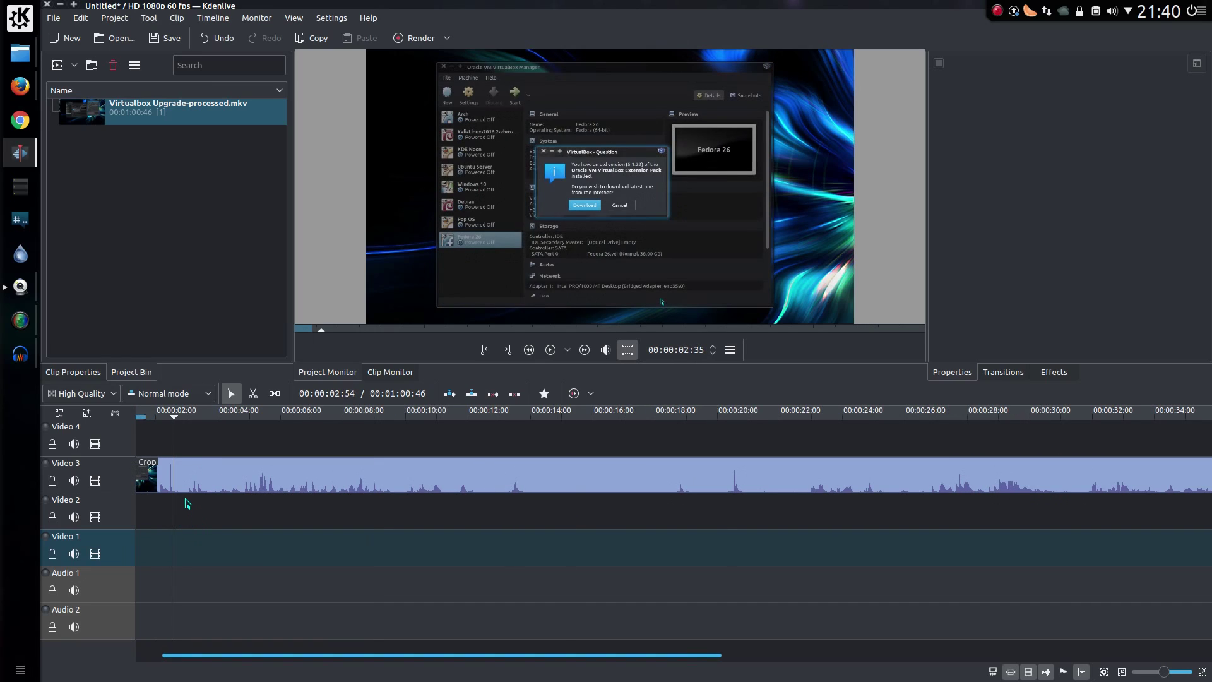
scroll(218, 503, left, 1)
click(228, 498)
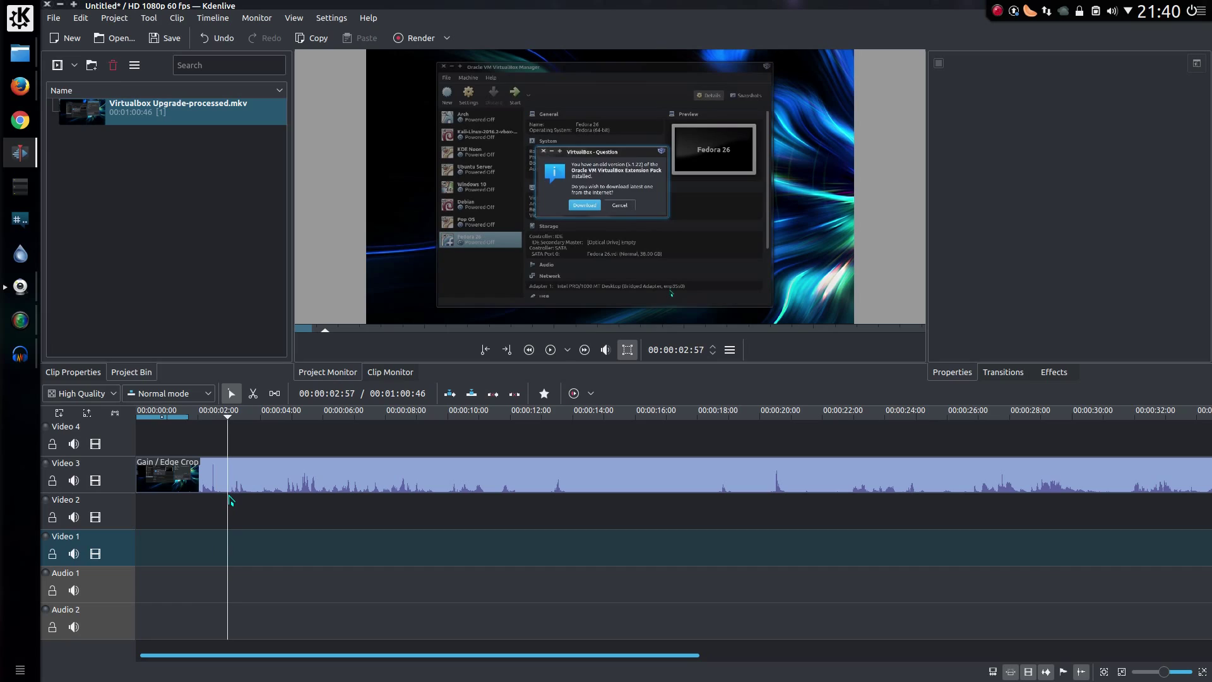
key(space)
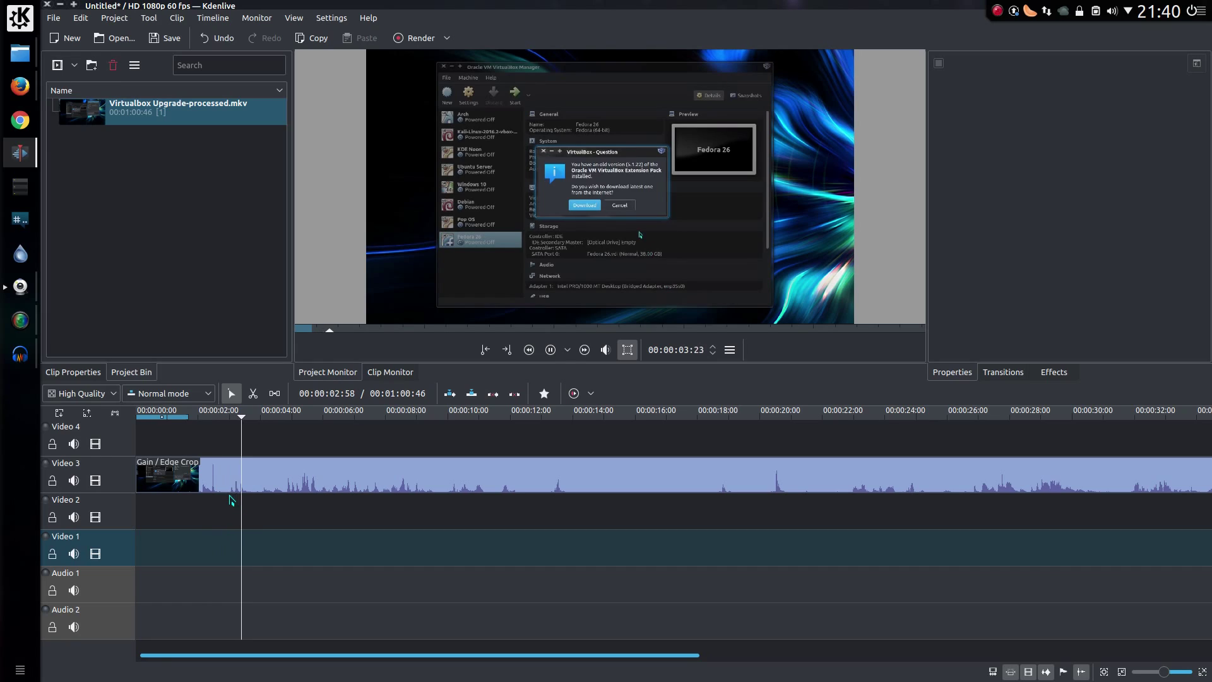
click(285, 502)
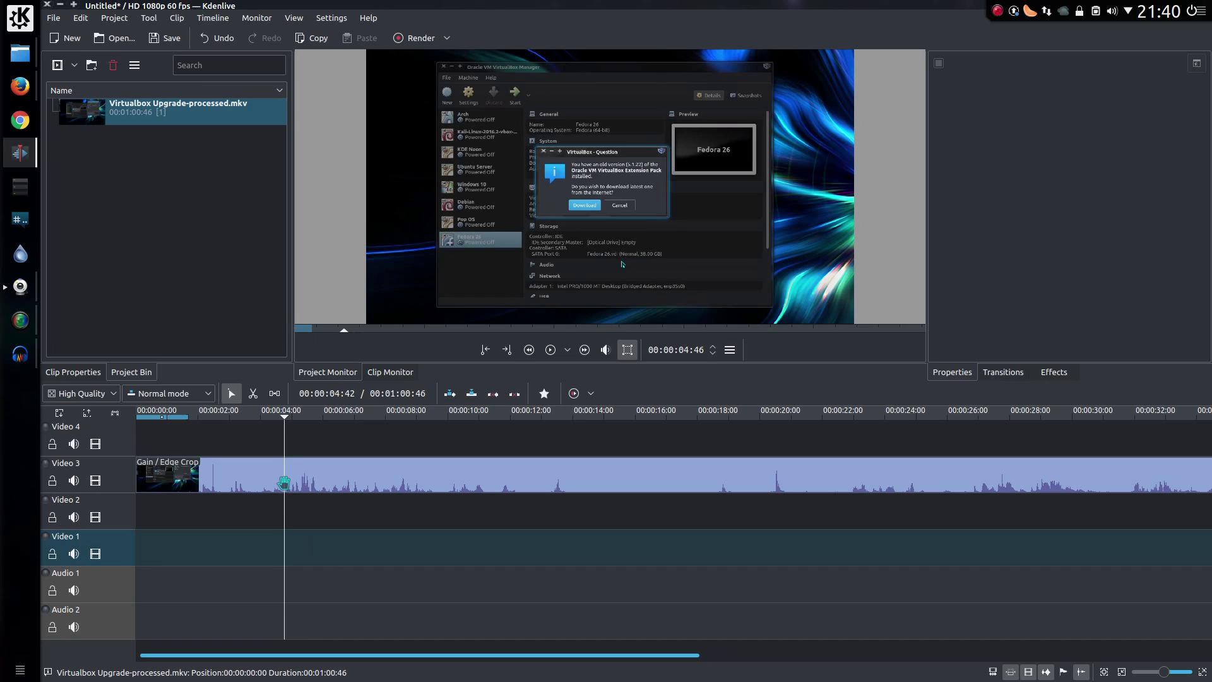
scroll(288, 503, up, 1)
scroll(290, 503, up, 1)
drag(276, 498, 237, 510)
scroll(236, 505, down, 1)
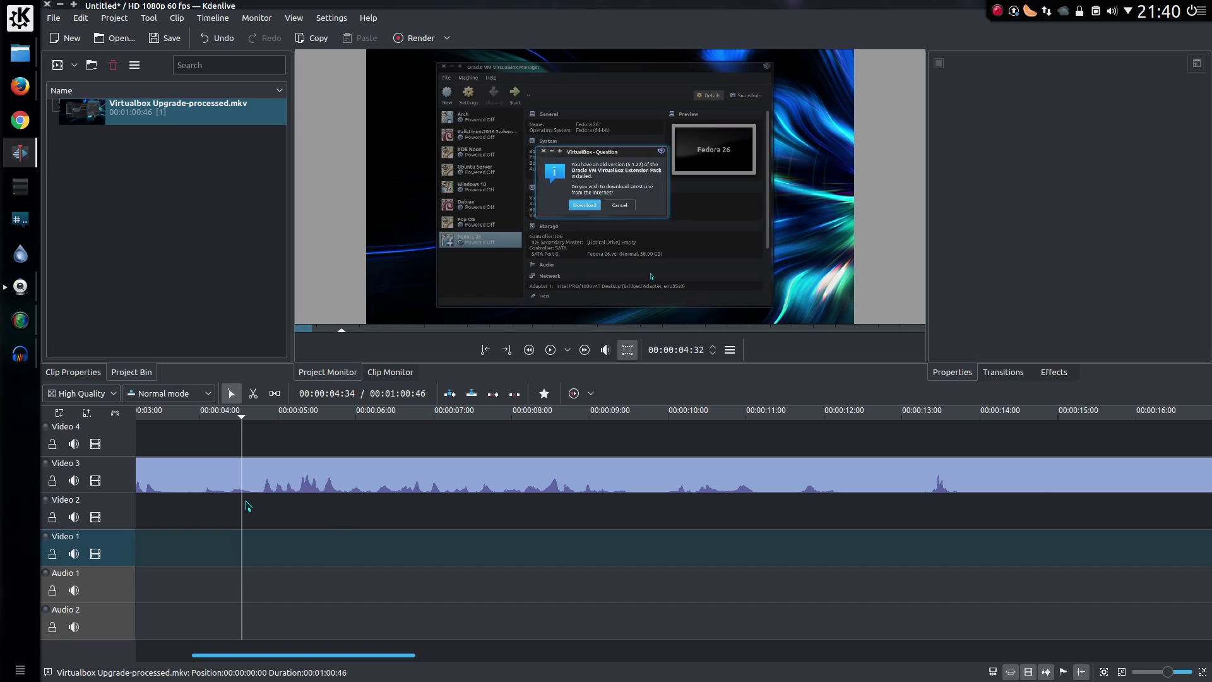
click(235, 500)
click(197, 505)
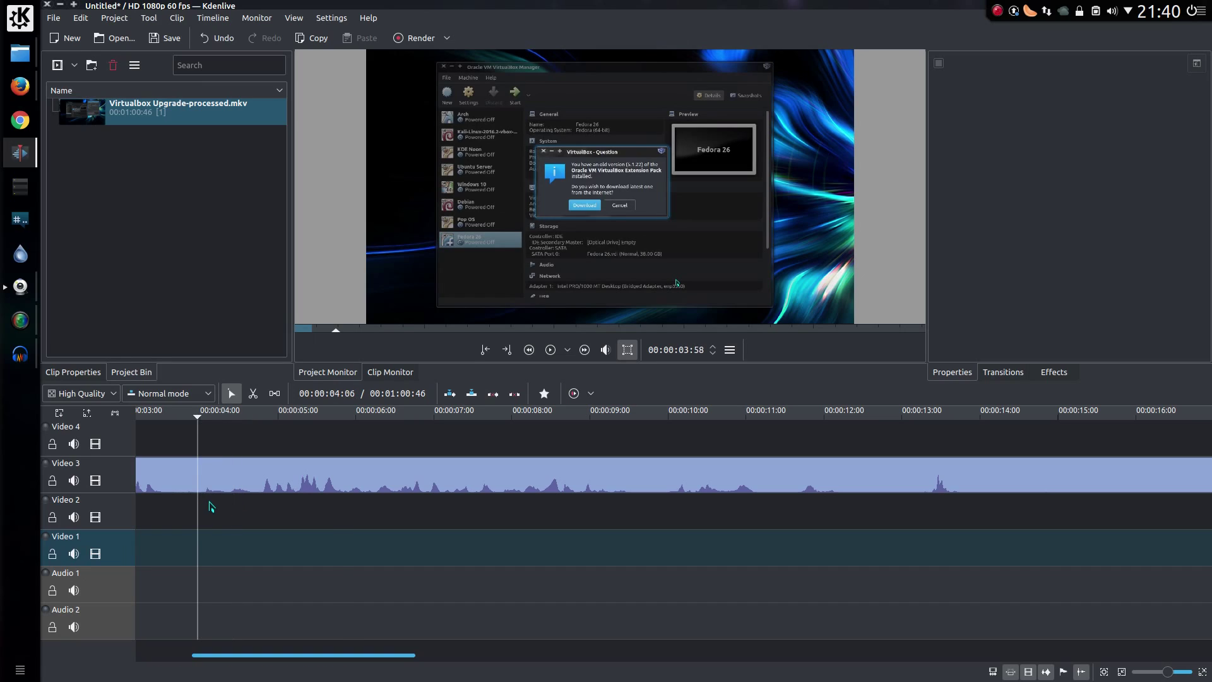
click(180, 506)
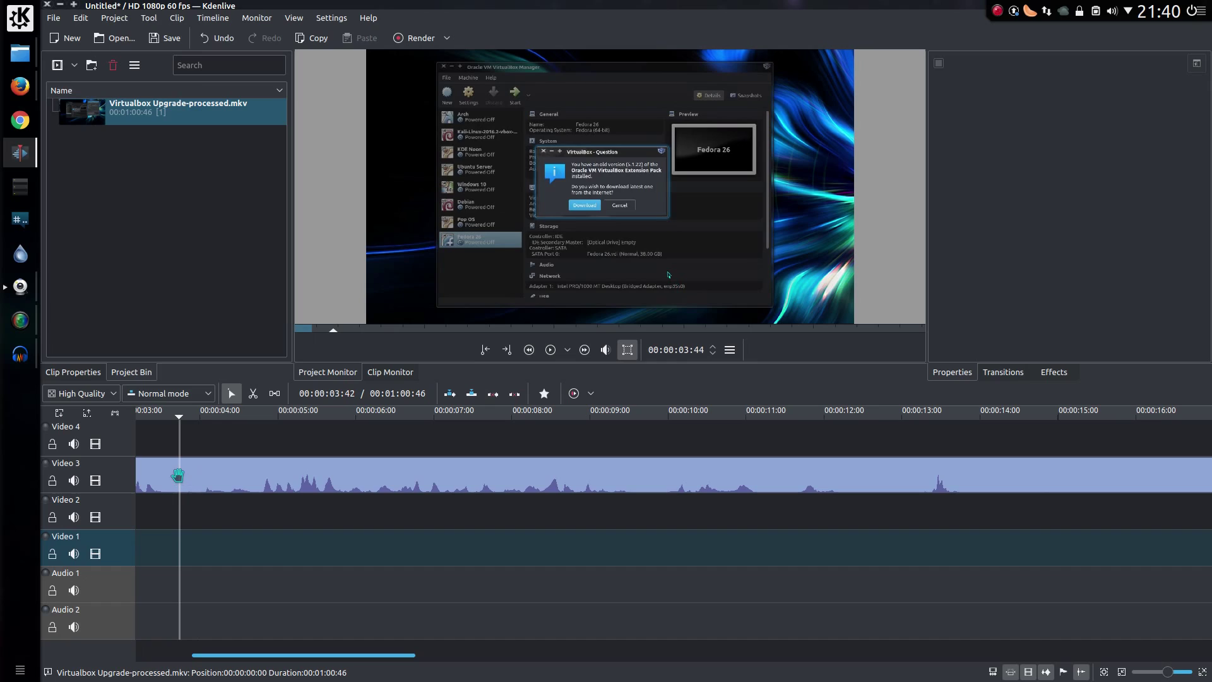
- Split the clip at 3:44 and 4:45 and lower the middle piece's Gain
click(190, 479)
key(shift+r)
click(264, 508)
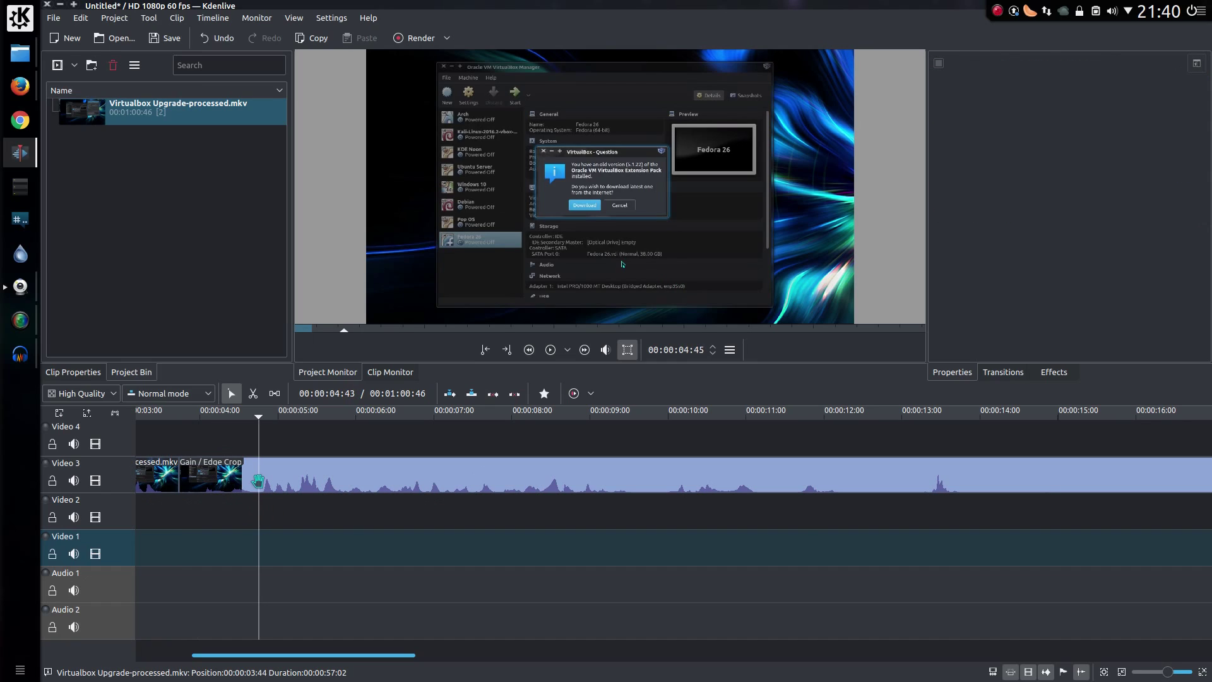
click(256, 479)
key(shift+r)
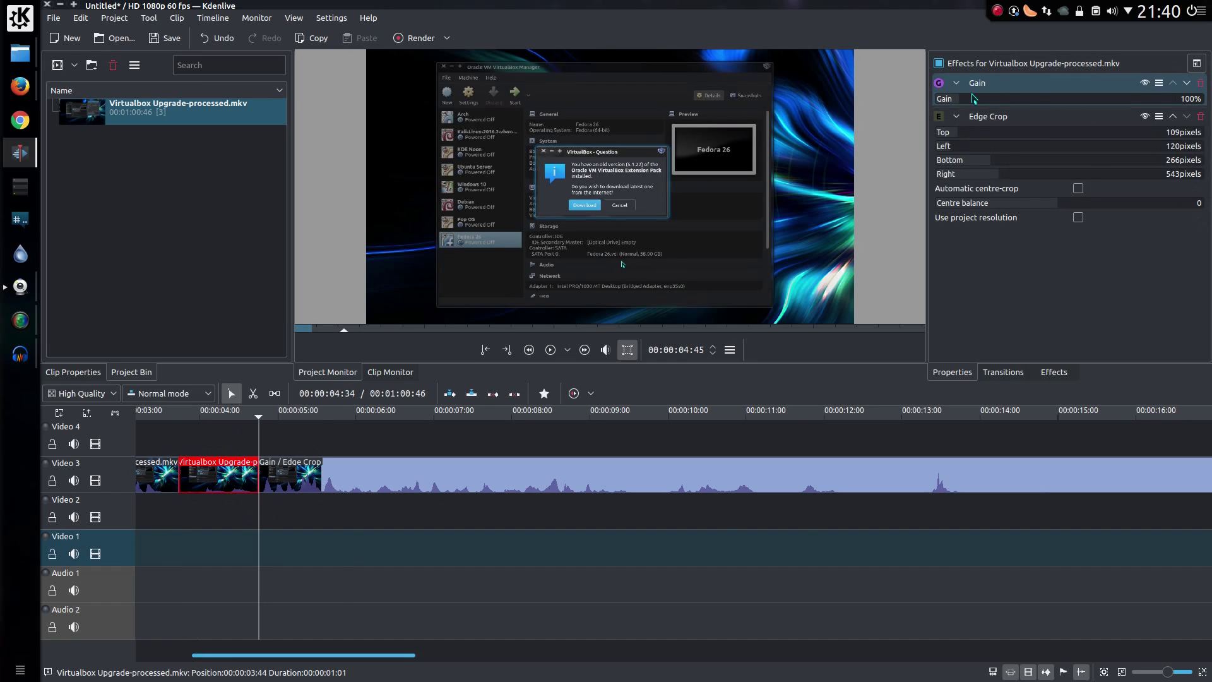
drag(976, 99, 874, 113)
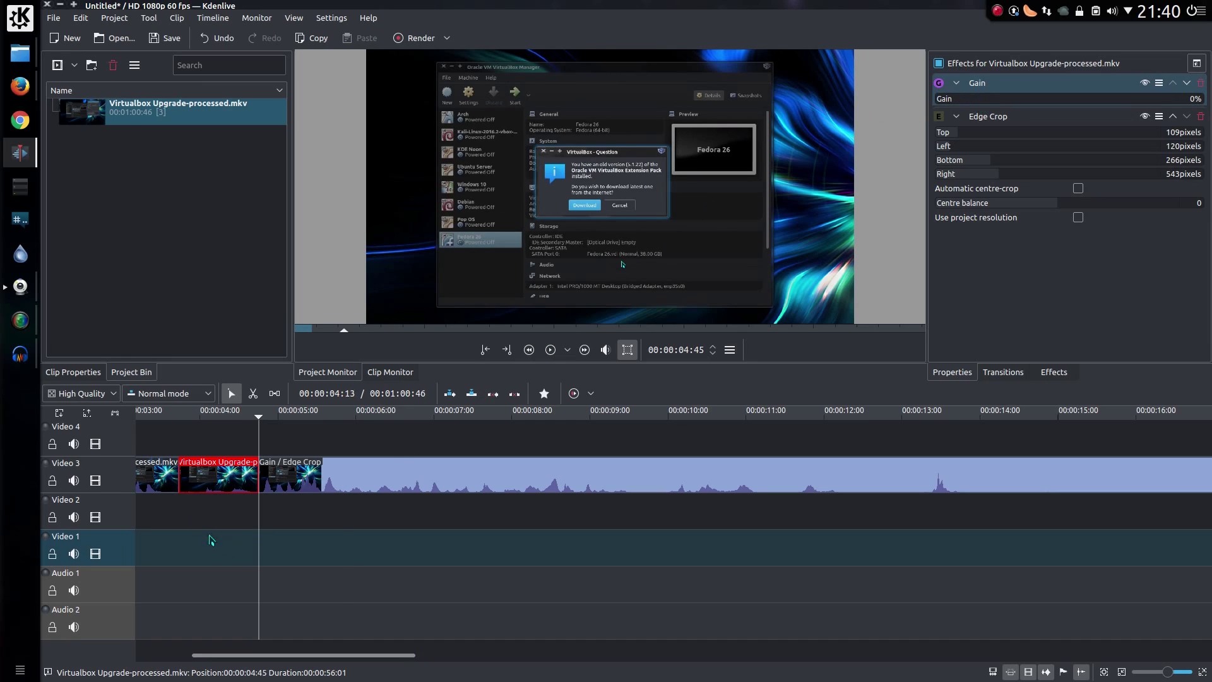
- Delete the leftmost piece and close the gap so the clip starts at zero
click(167, 478)
key(Delete)
key(ctrl+0)
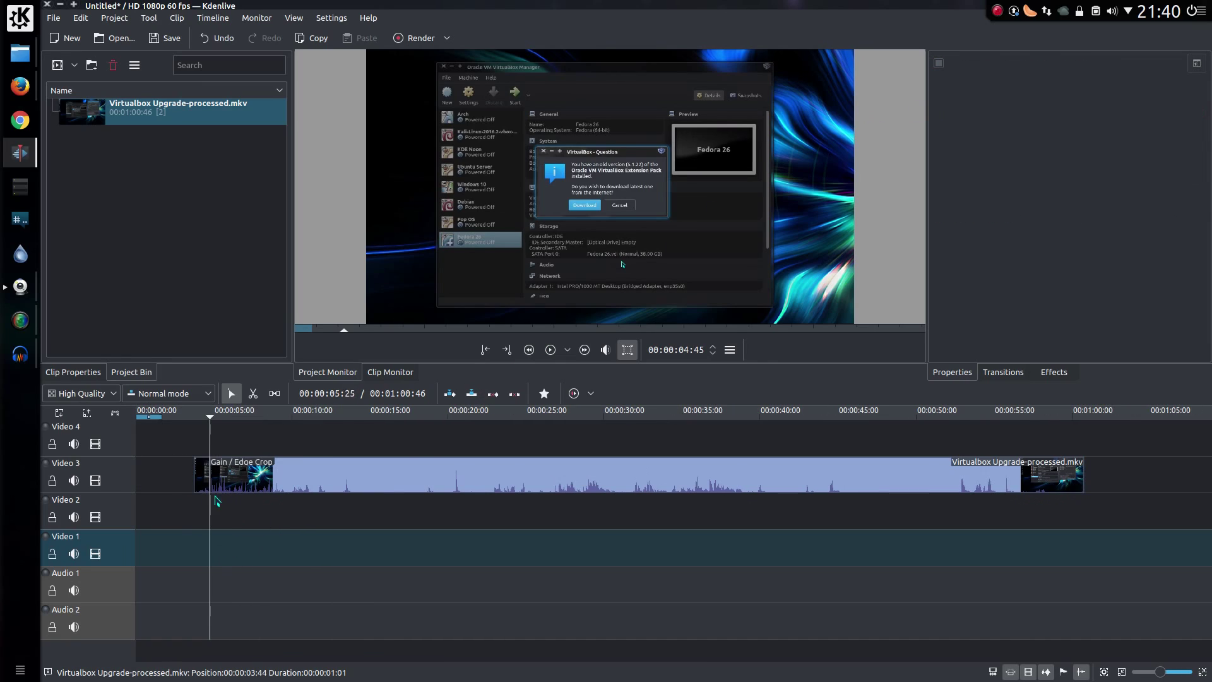
right_click(160, 467)
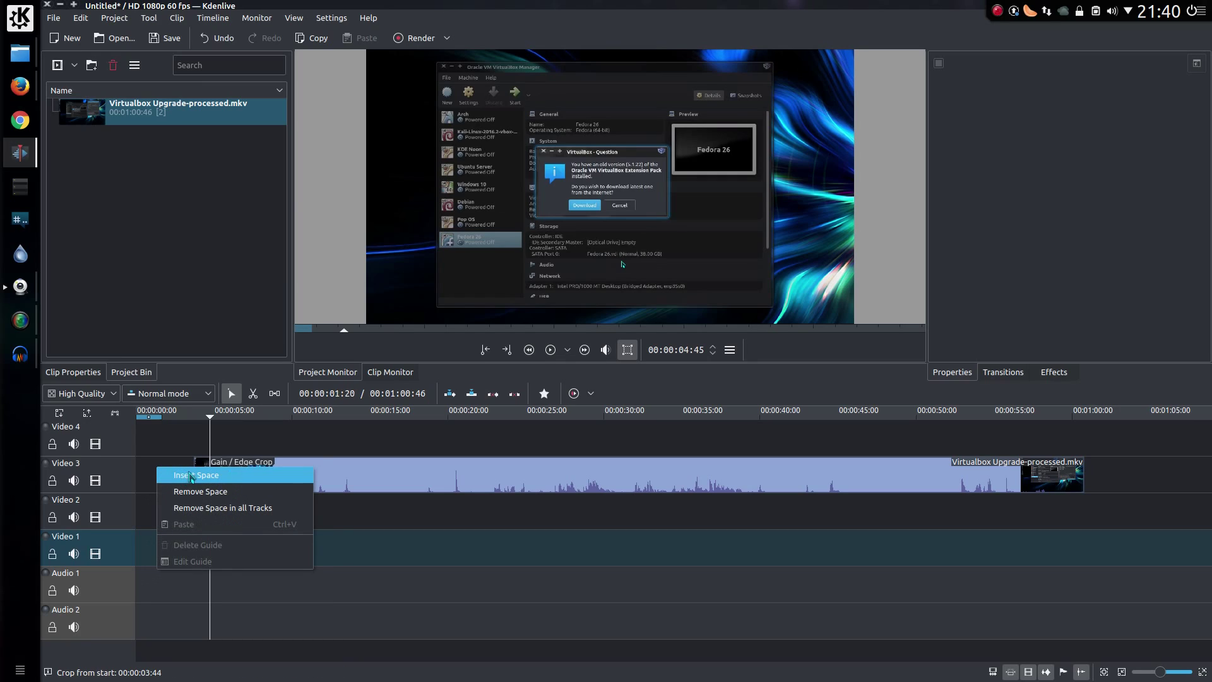
click(197, 492)
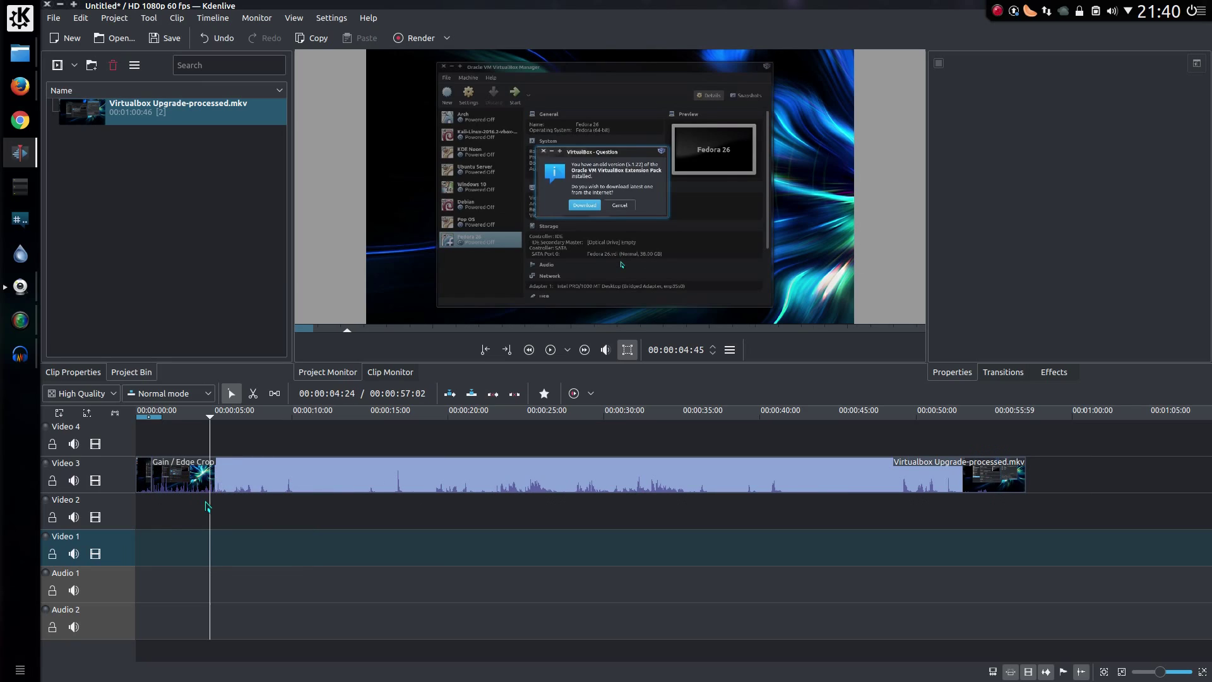
ctrl+scroll(179, 505, up, 4)
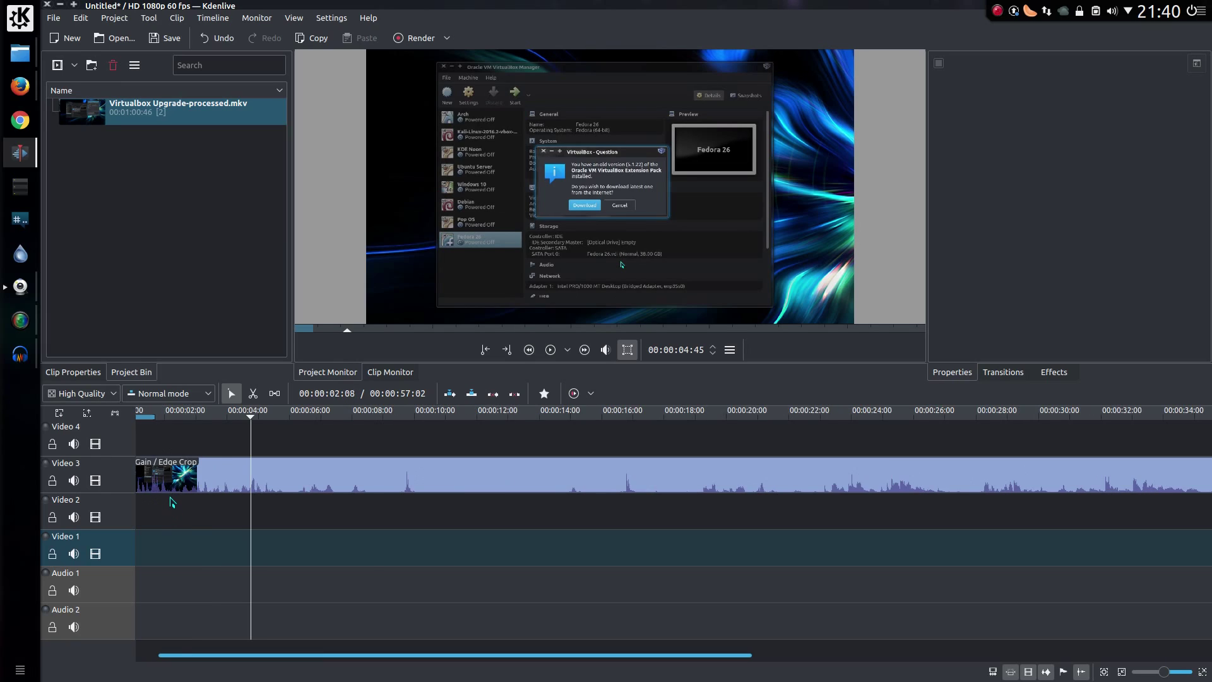
- Play to about six seconds and split the Video 3 recording at 00:00:06:08 with Shift+R
click(281, 467)
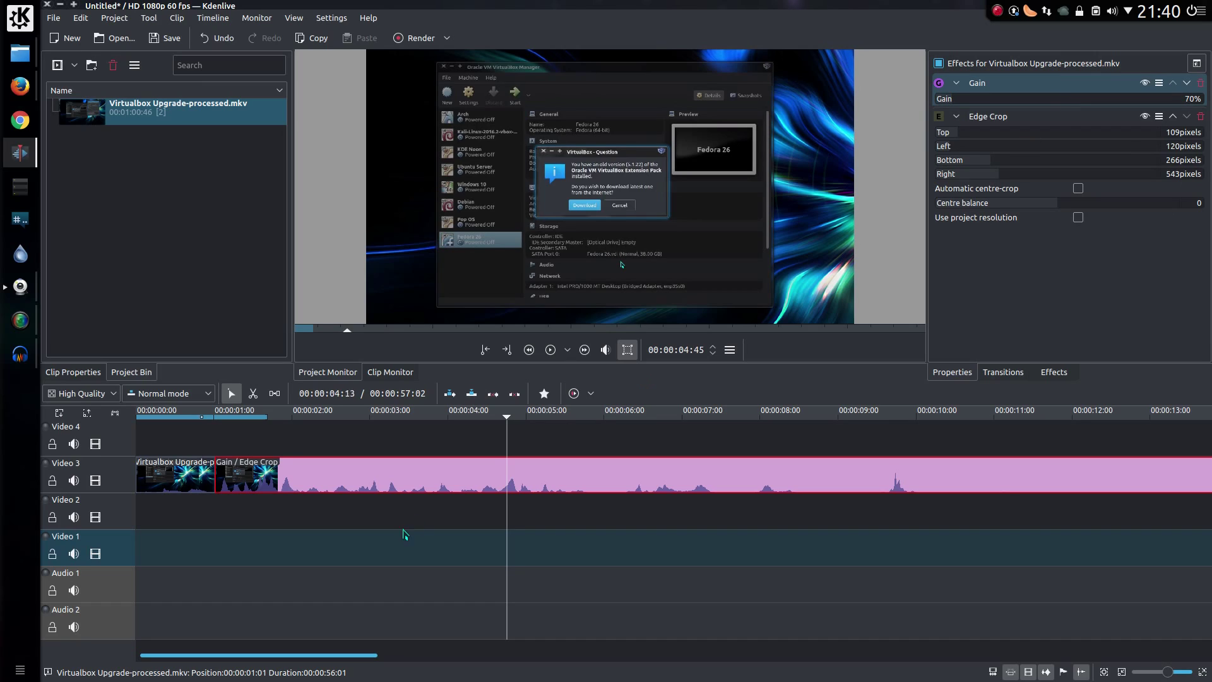
click(219, 521)
key(space)
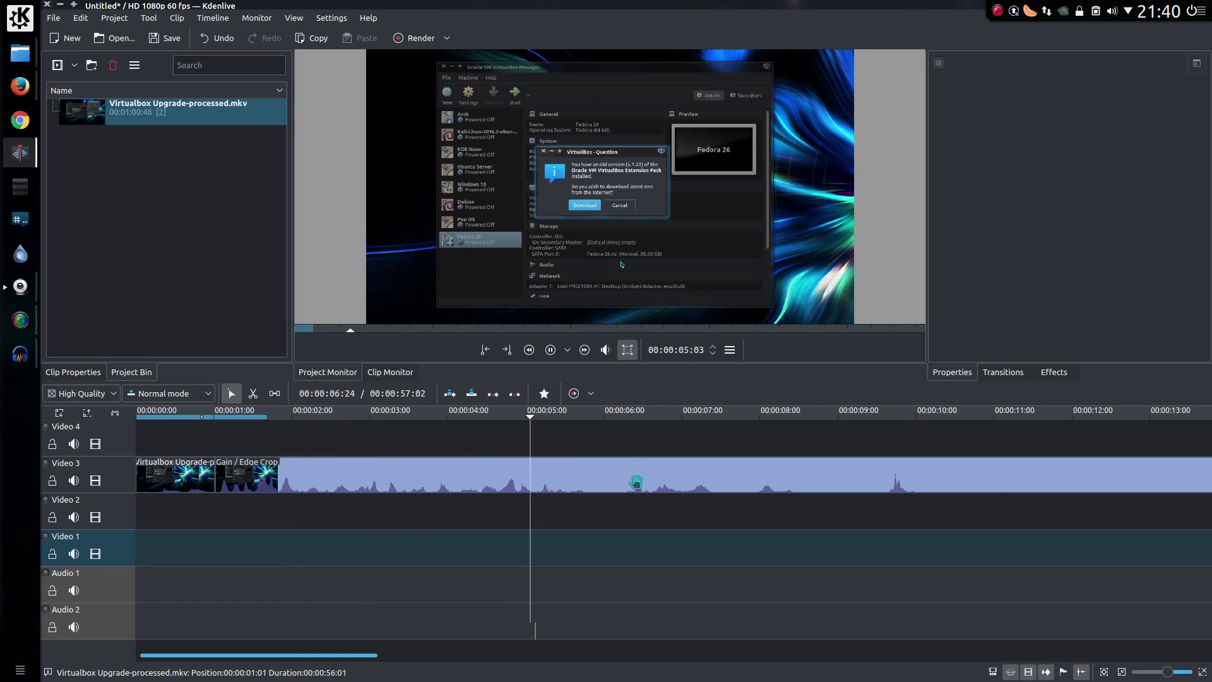
key(space)
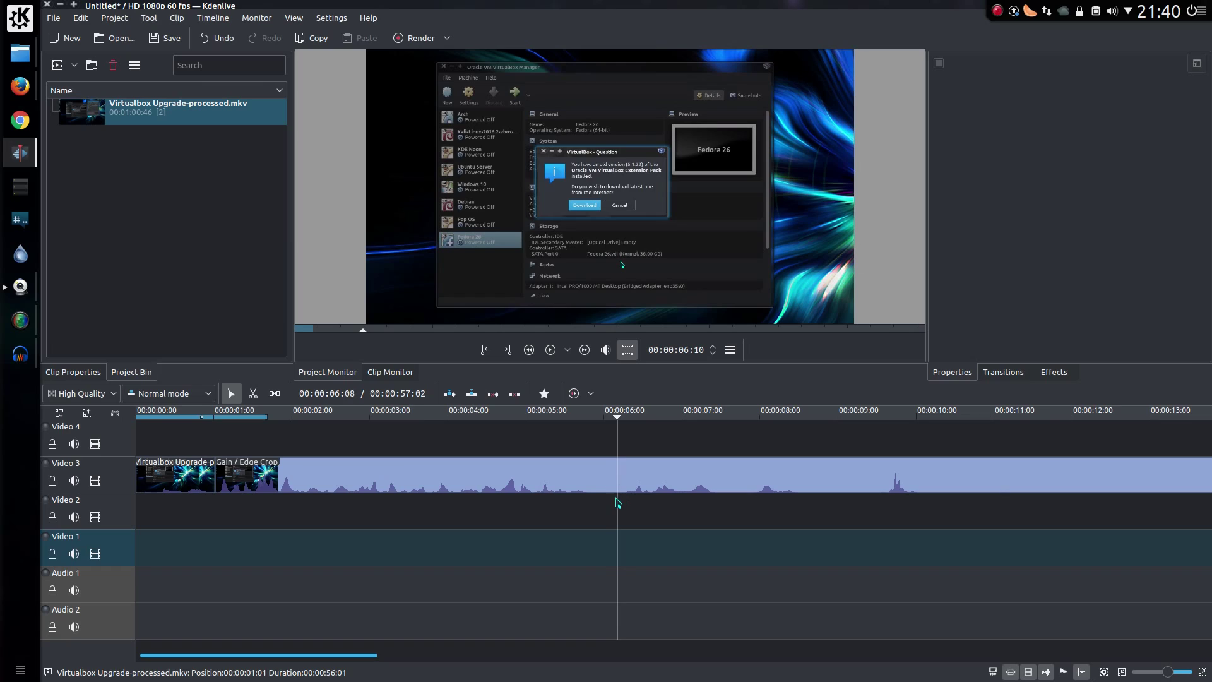
click(616, 497)
key(shift+r)
- Select the Video 3 clip and play on from the cut to about nine seconds
click(618, 483)
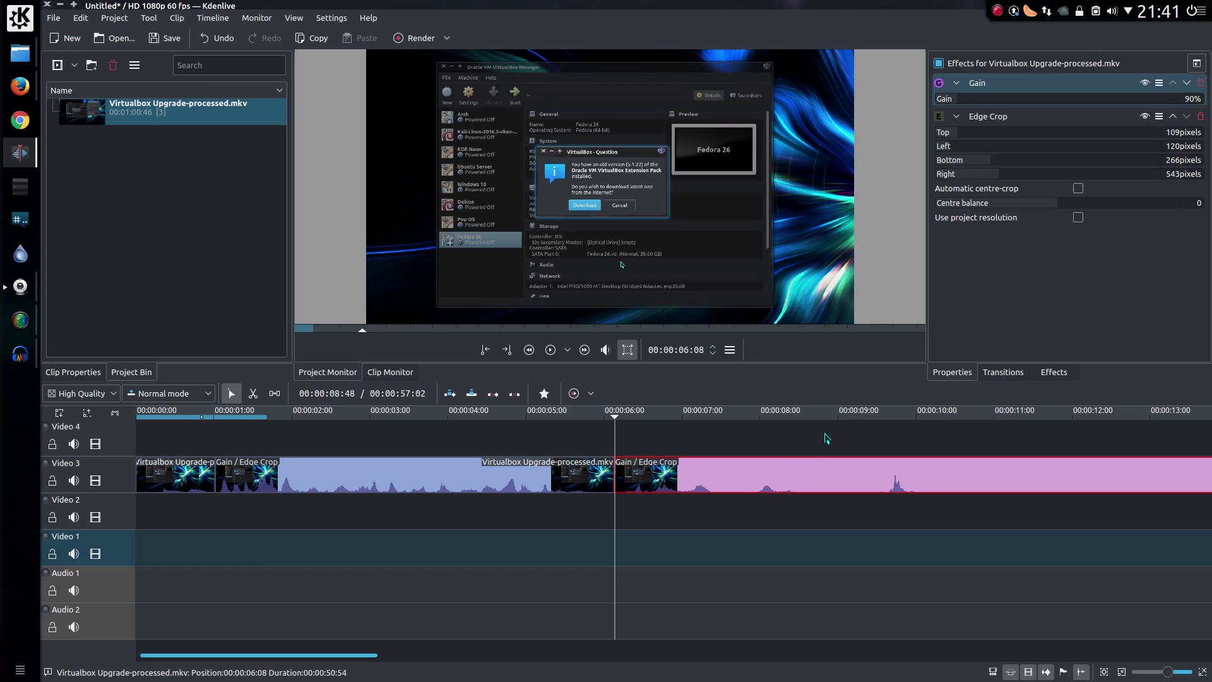
key(space)
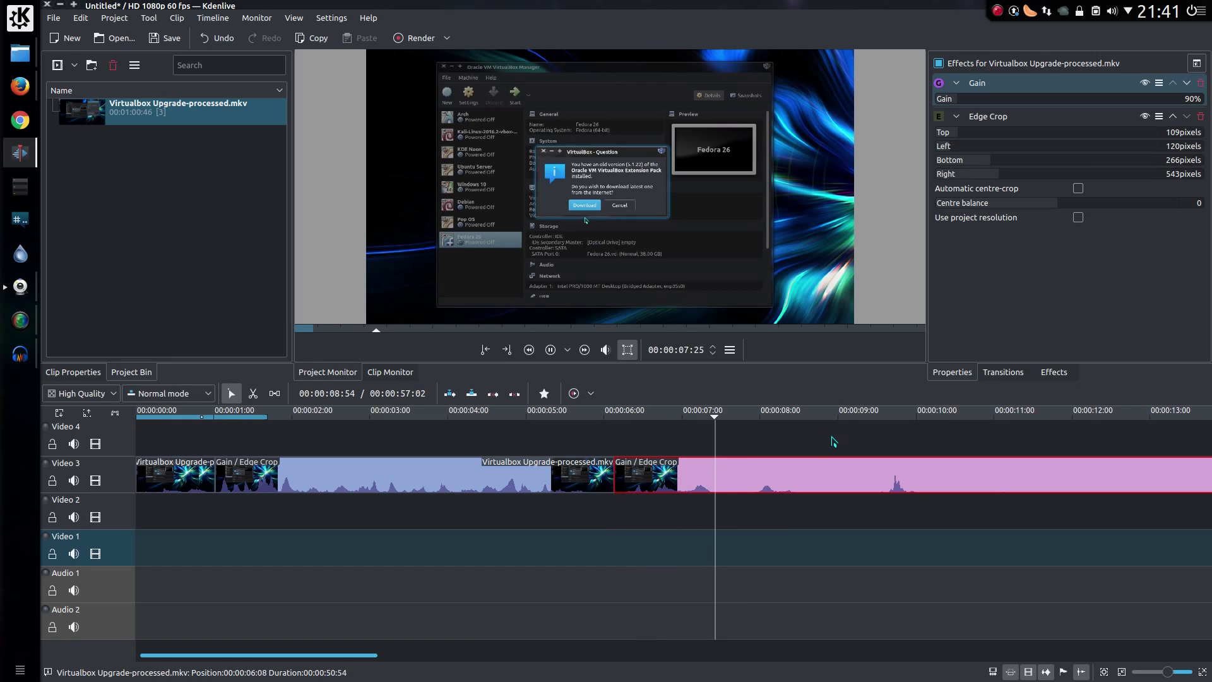
key(space)
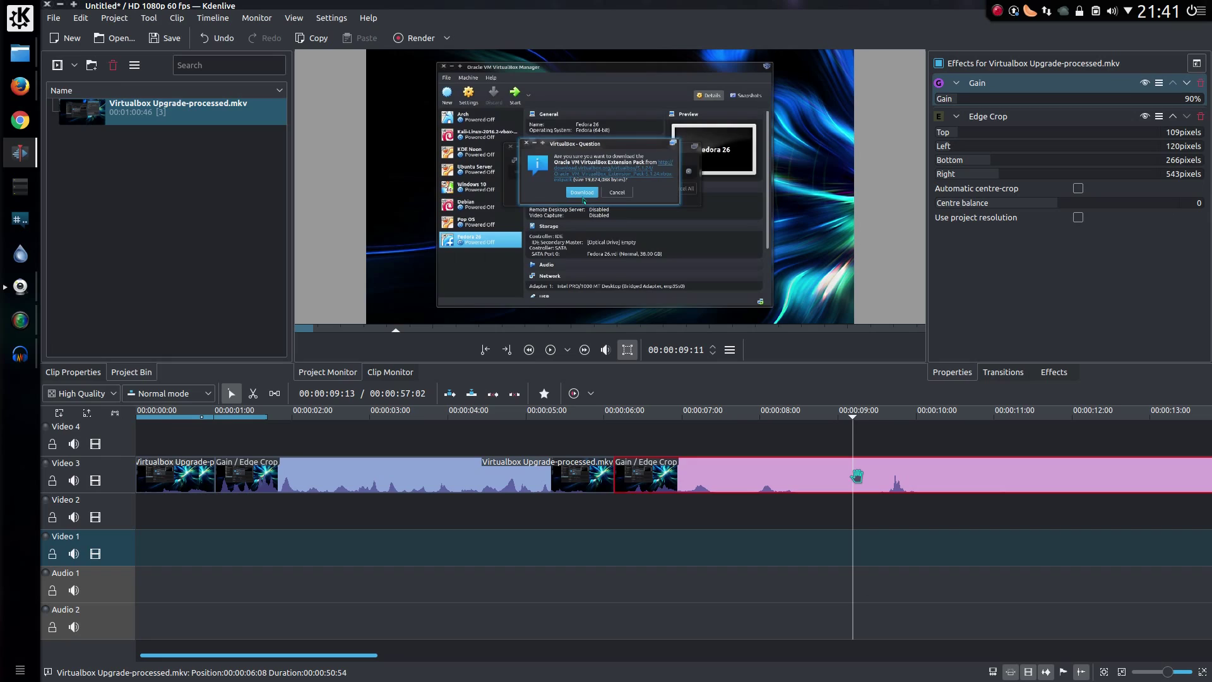
- Split the Video 3 recording again at 00:00:10:22, then scrub back from about 14 seconds
scroll(856, 476, down, 3)
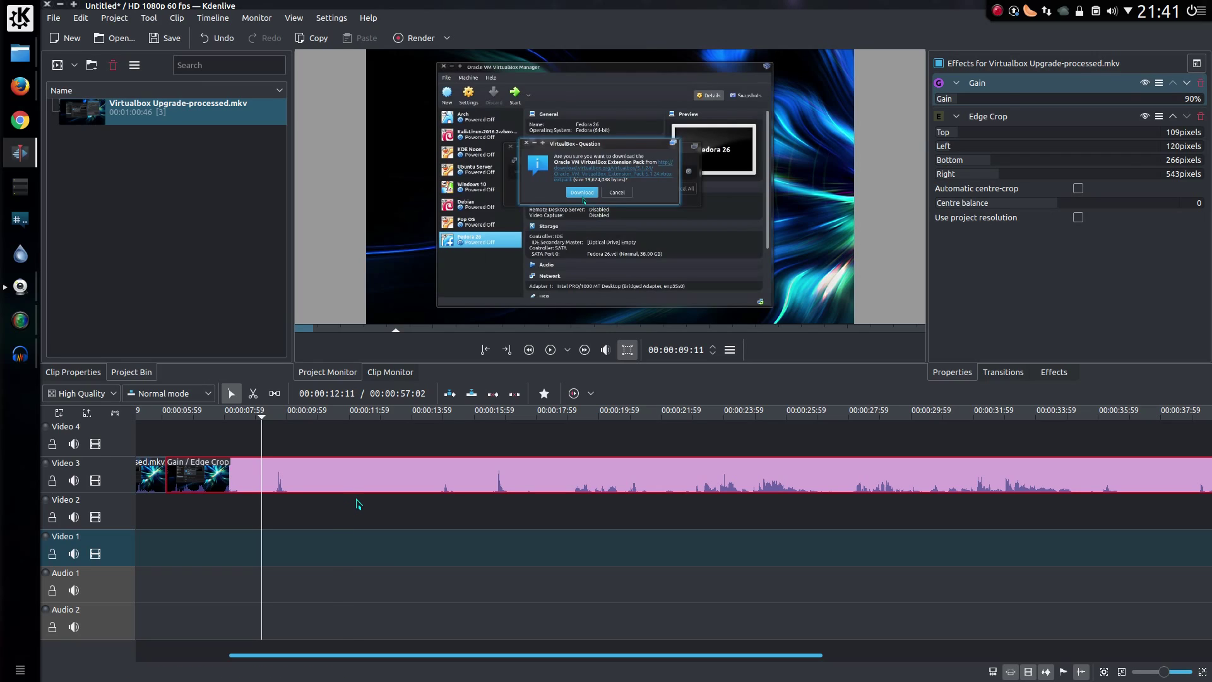
scroll(370, 504, down, 3)
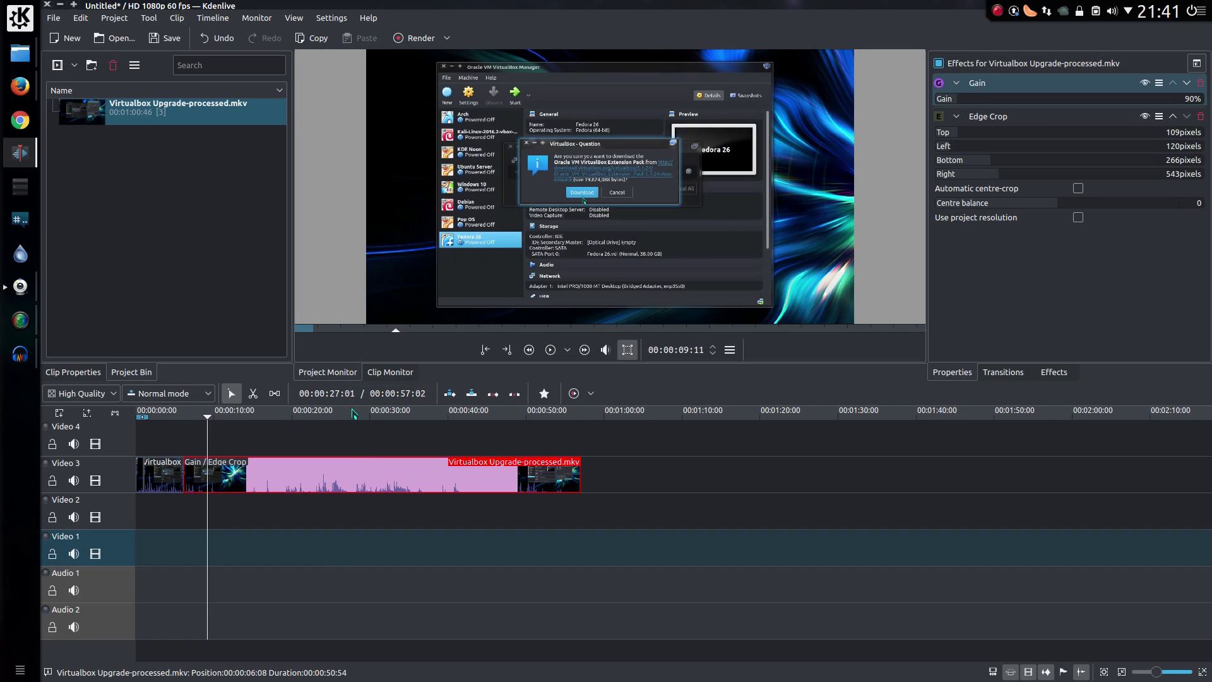
scroll(288, 460, up, 4)
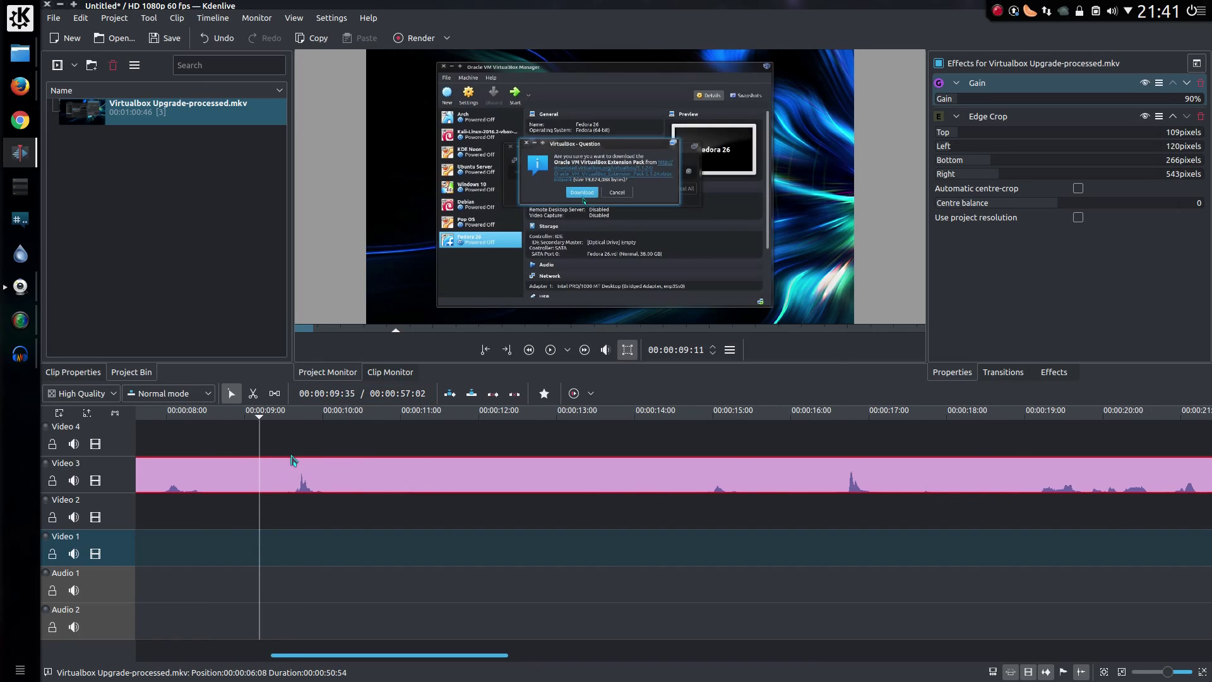
key(space)
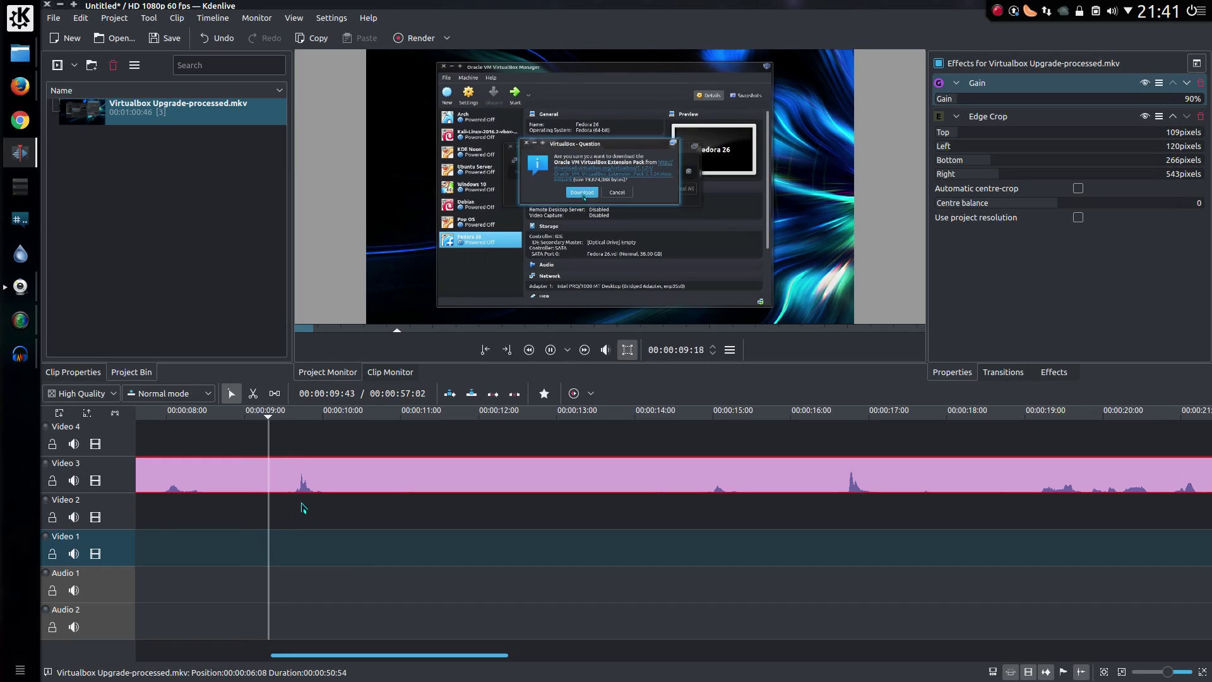
key(space)
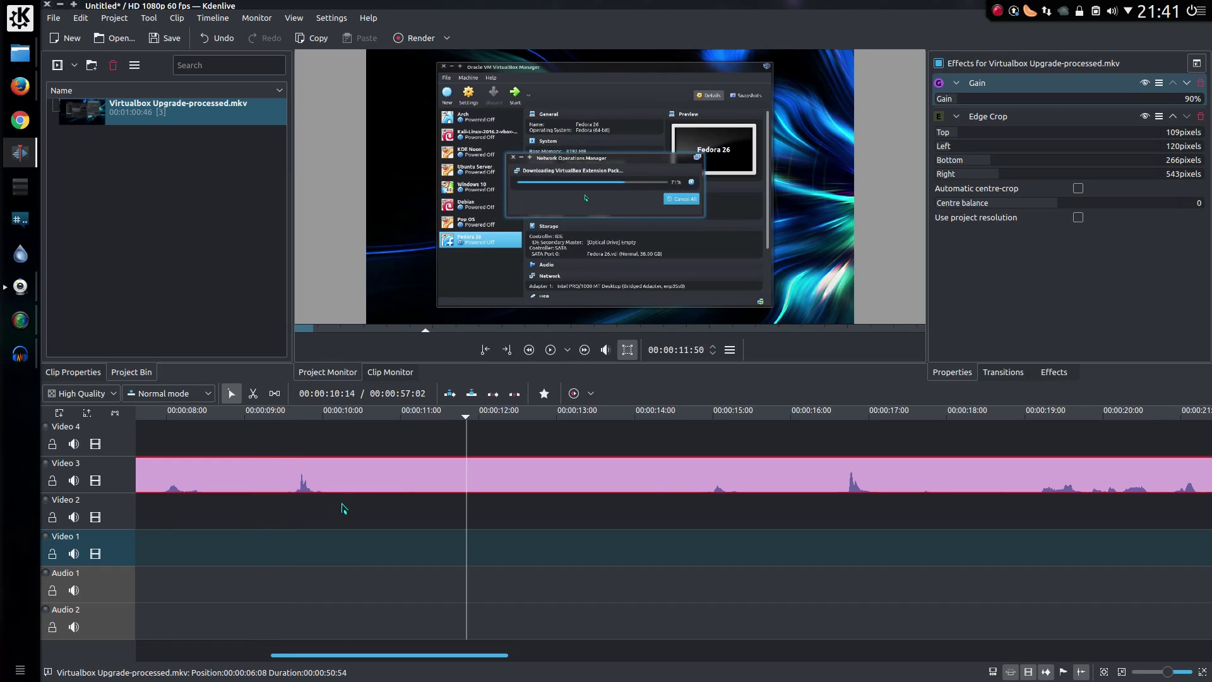
click(344, 508)
click(362, 482)
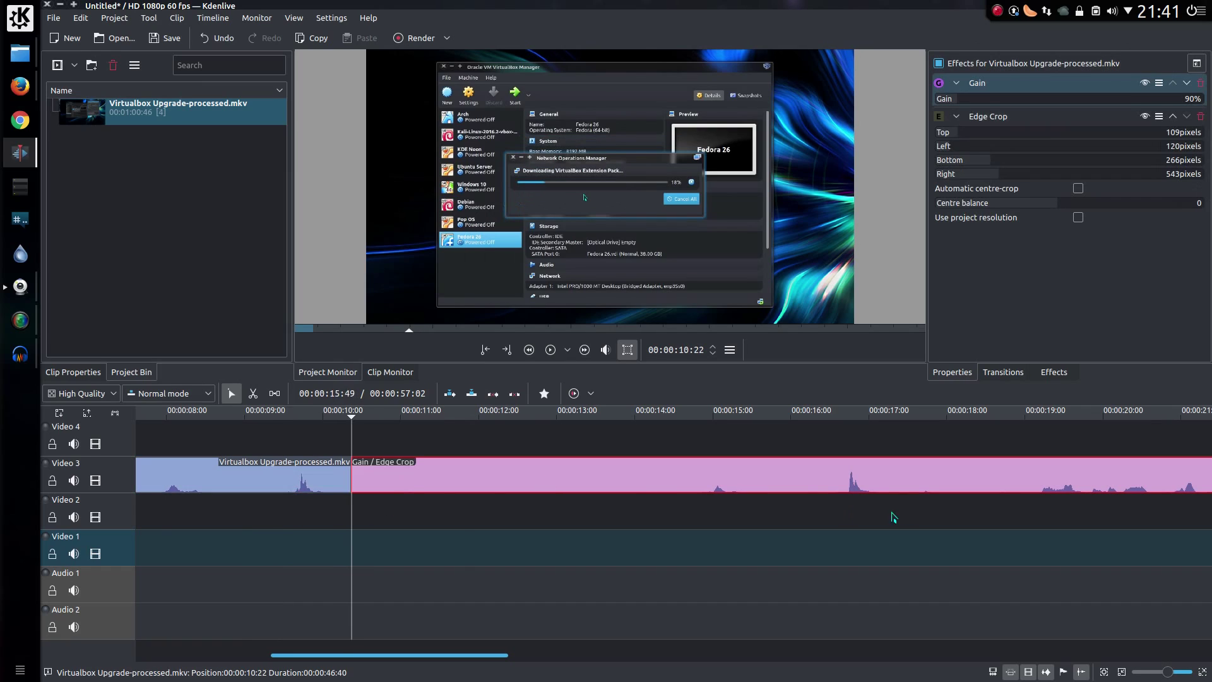
key(shift+r)
click(699, 512)
key(Left)
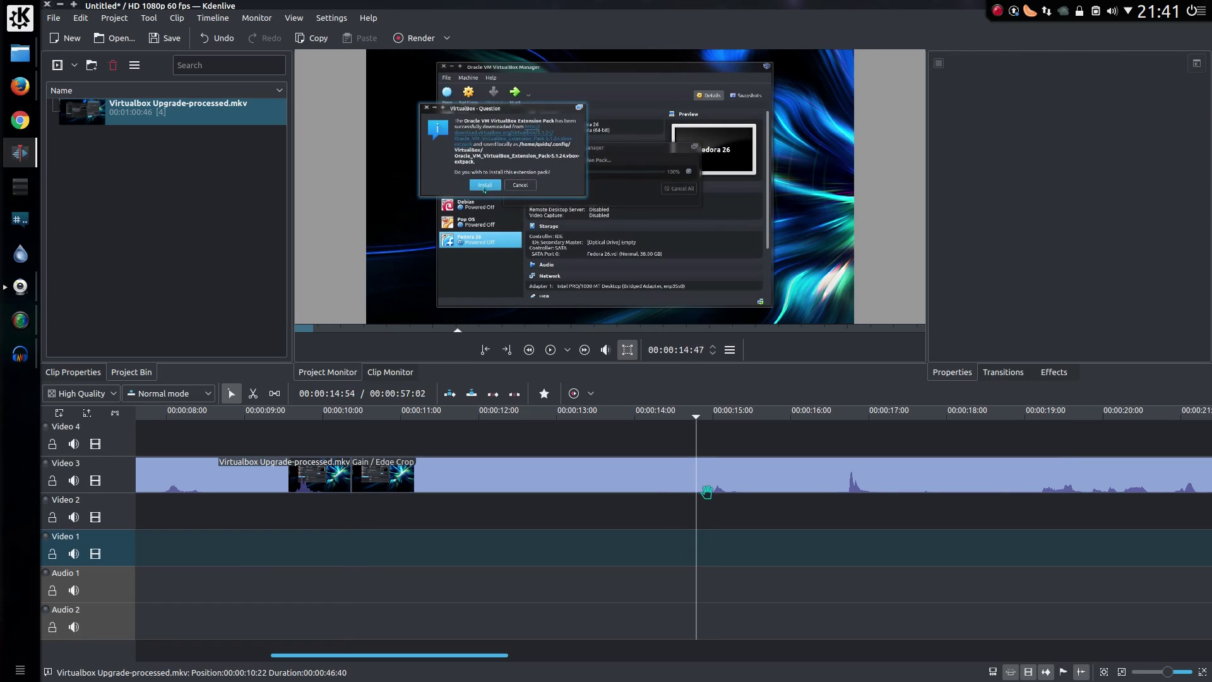
drag(646, 515, 568, 513)
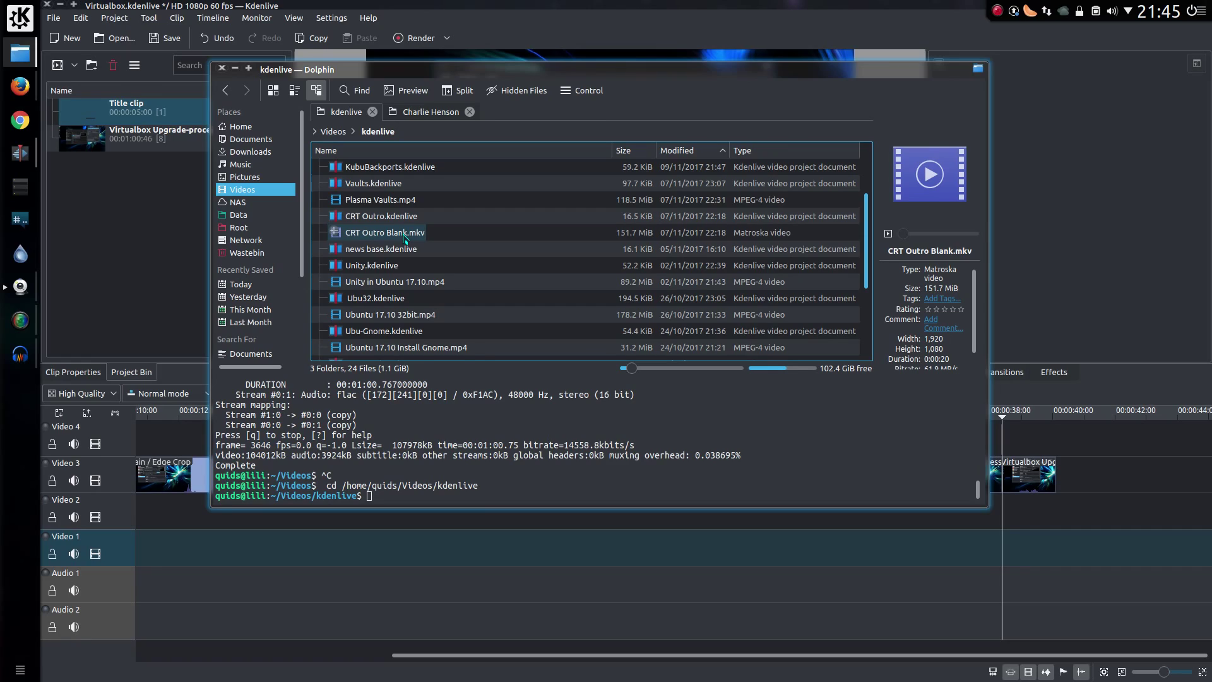
- Preview CRT Outro Blank.mkv in VLC, pausing on its thank-you credits
click(405, 236)
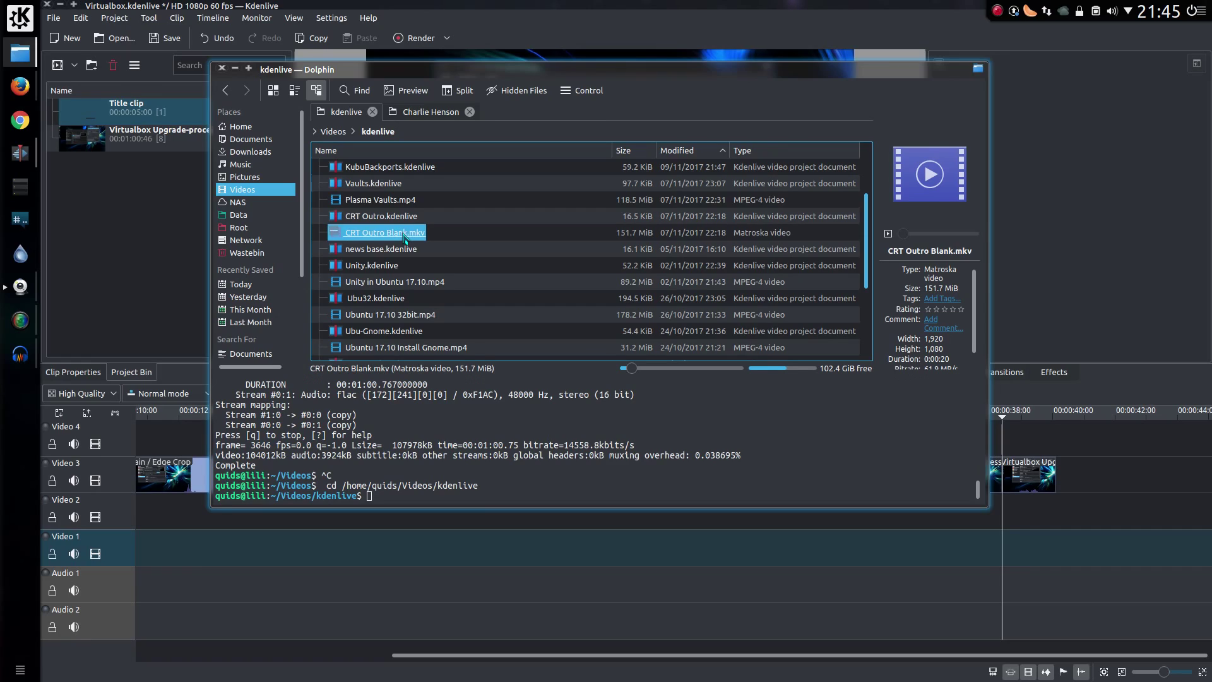
double_click(405, 236)
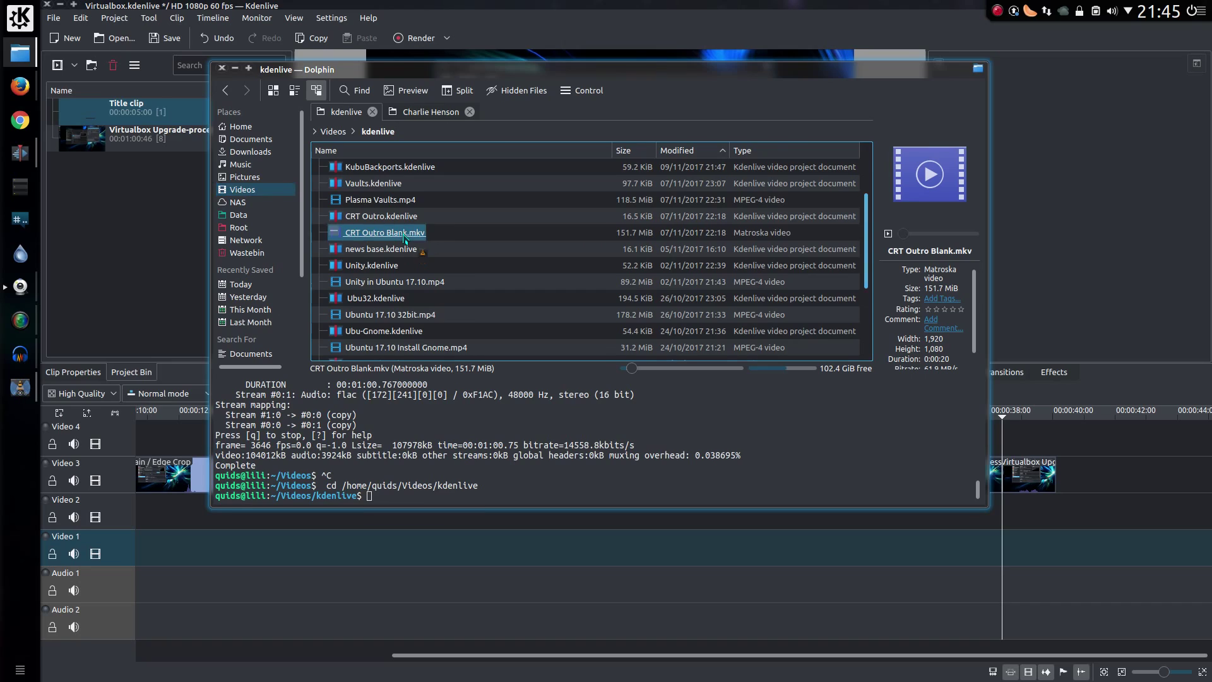
key(shift+Right)
key(shift+Right)
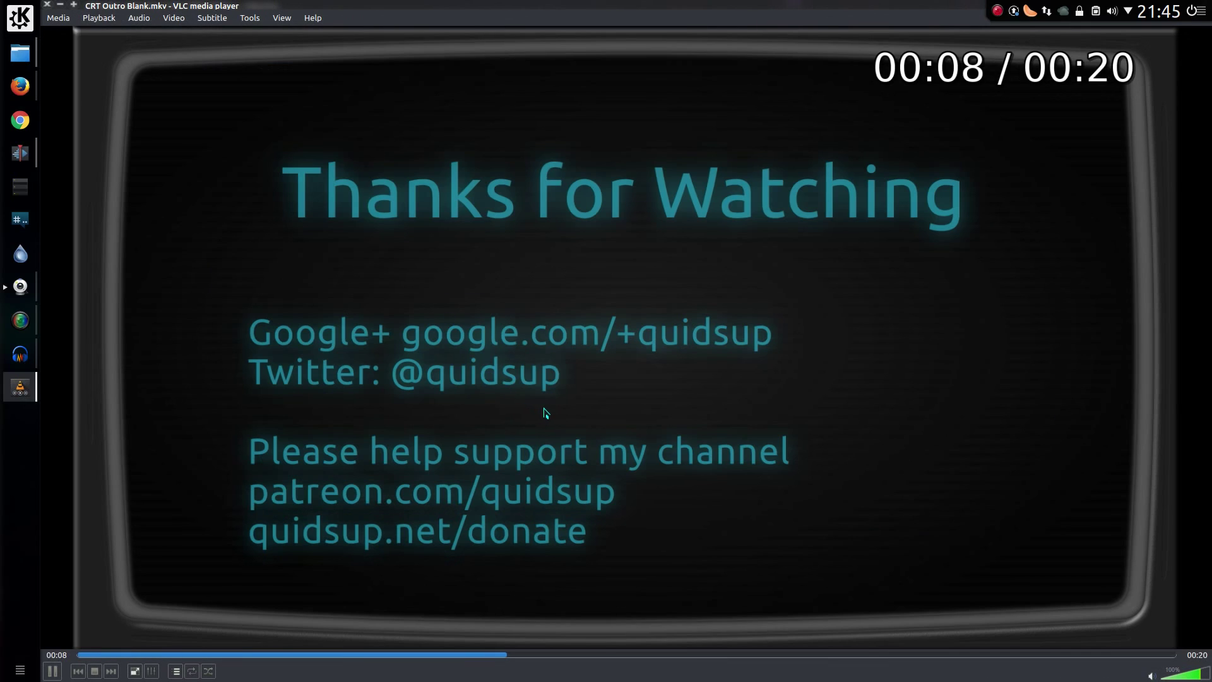
key(space)
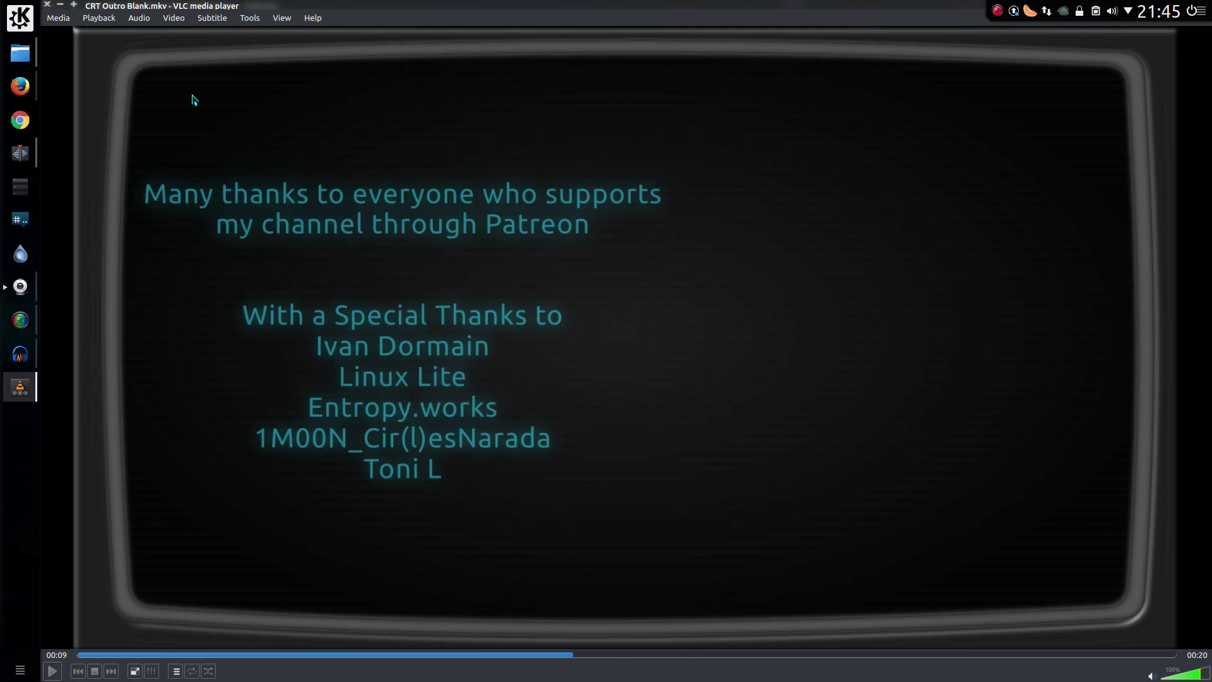
- Close the VLC outro preview and bring the Kdenlive project back to the front
click(46, 4)
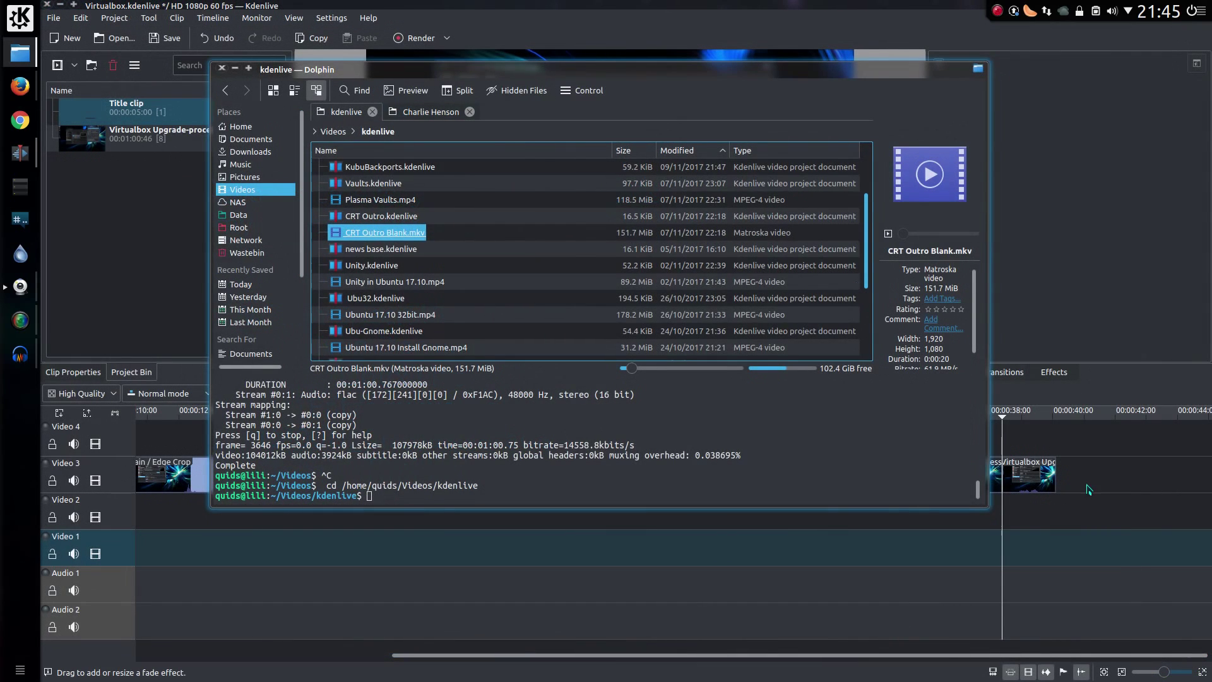
click(1060, 503)
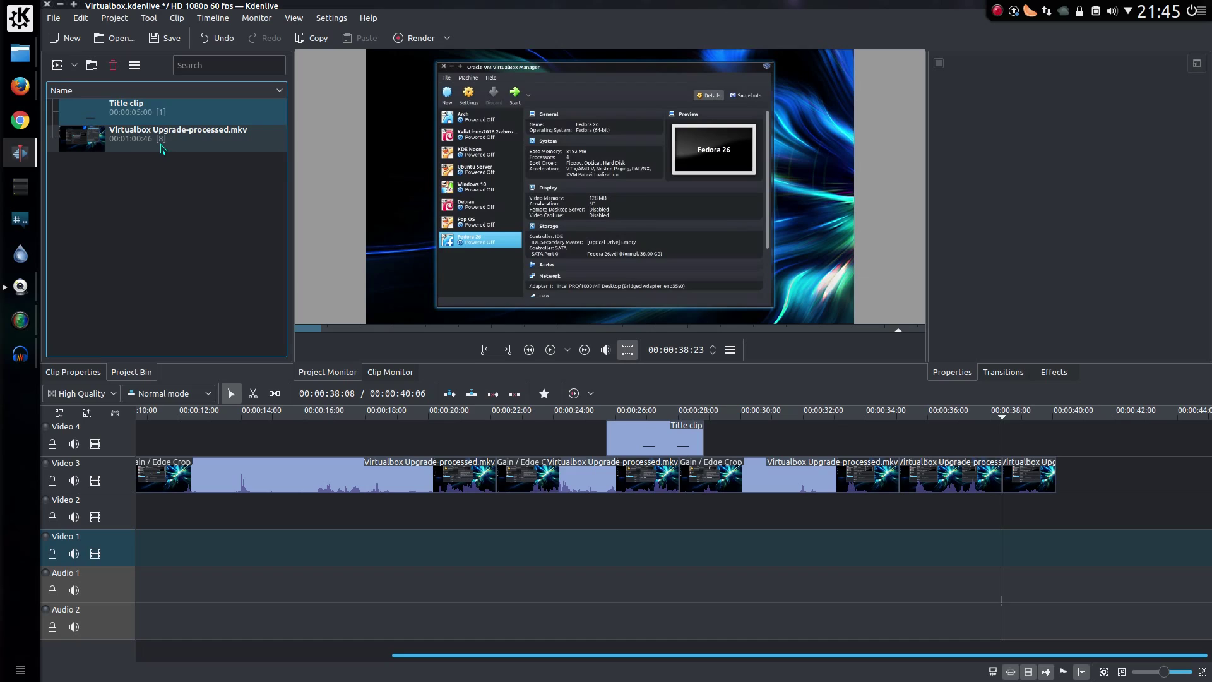
- In Render, name the output Virtualbox Upgrade.mp4, max out quality, and choose MP4-H265 (HEVC)
click(413, 38)
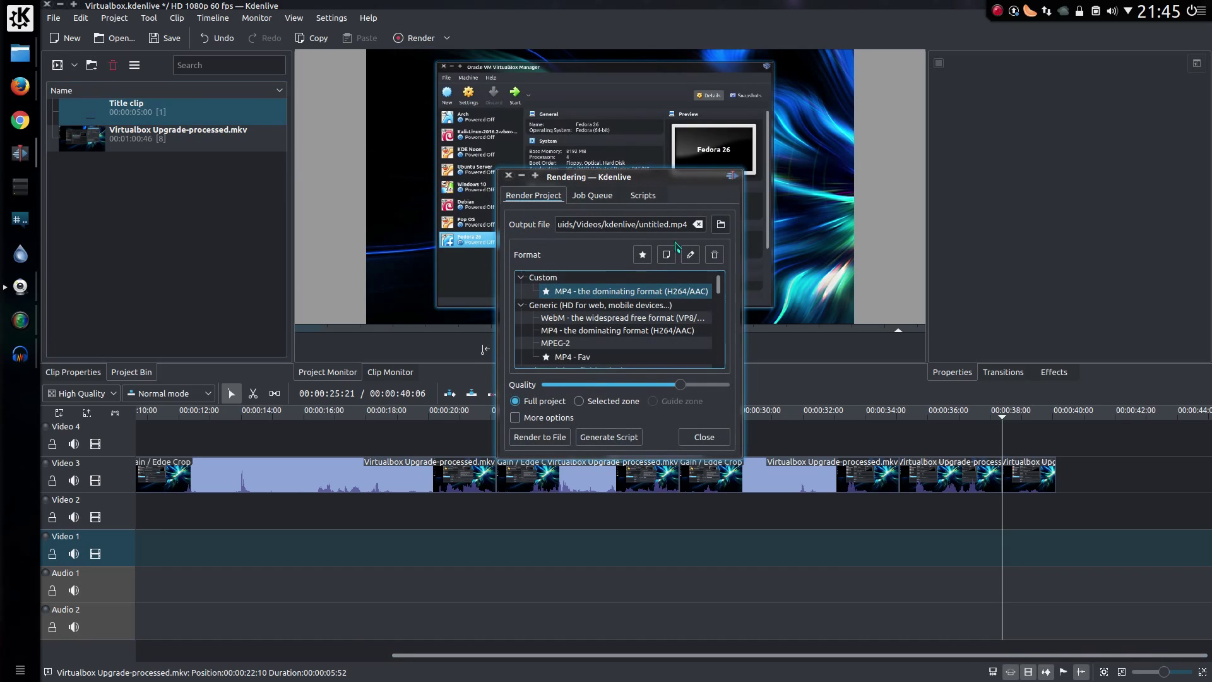
double_click(654, 224)
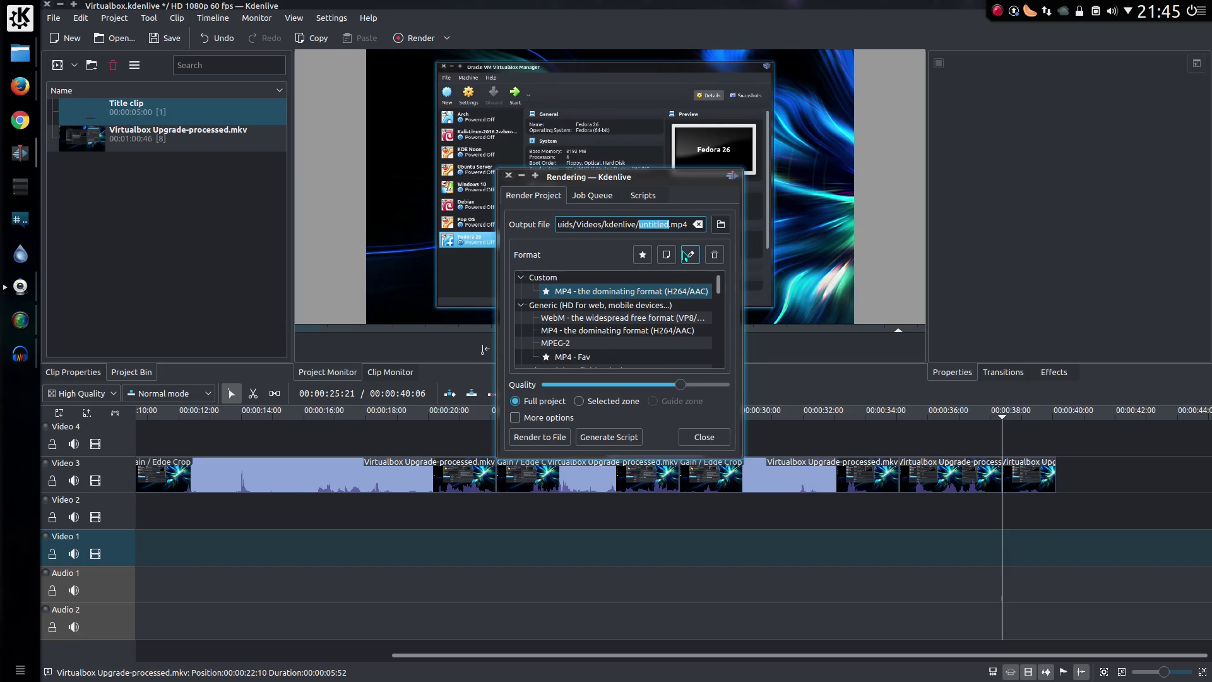
text(Virtualbox)
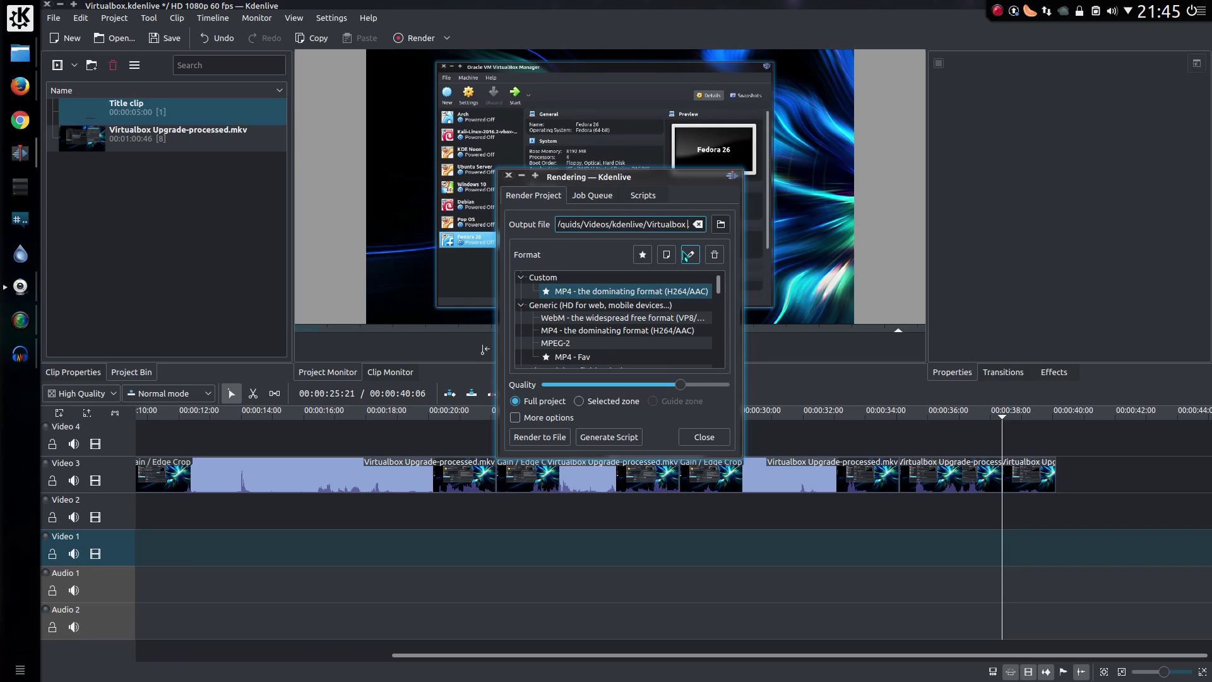
text( Upgrade)
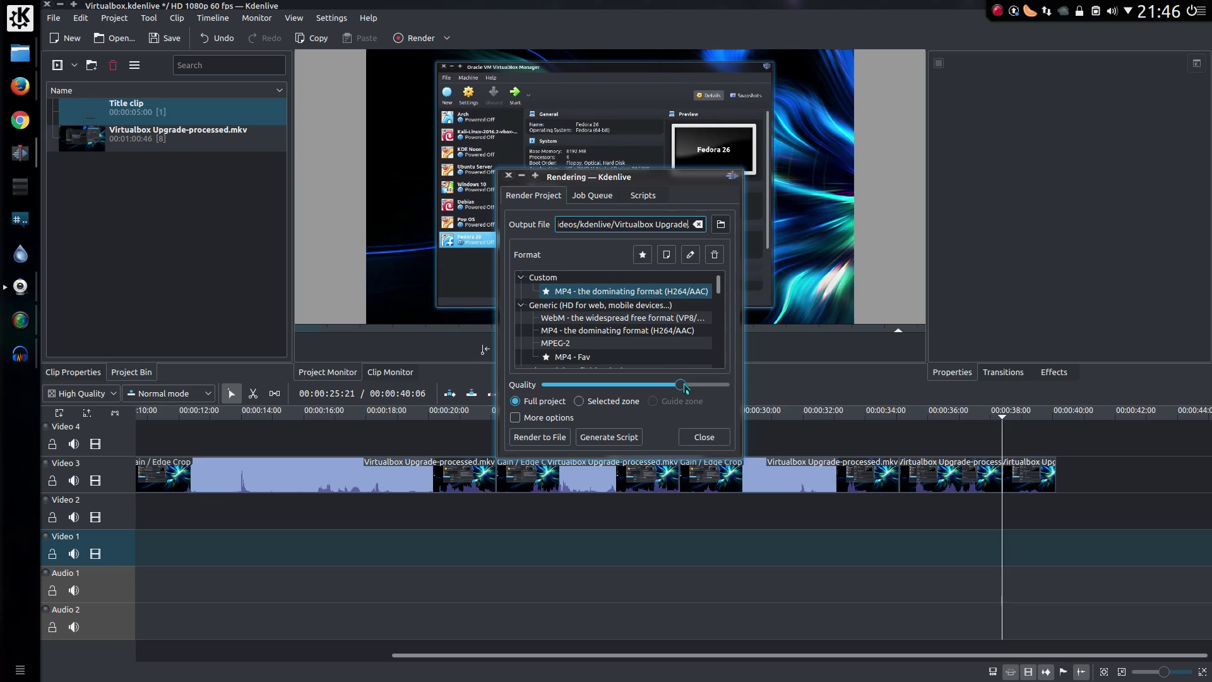
drag(685, 387, 725, 385)
scroll(684, 333, down, 2)
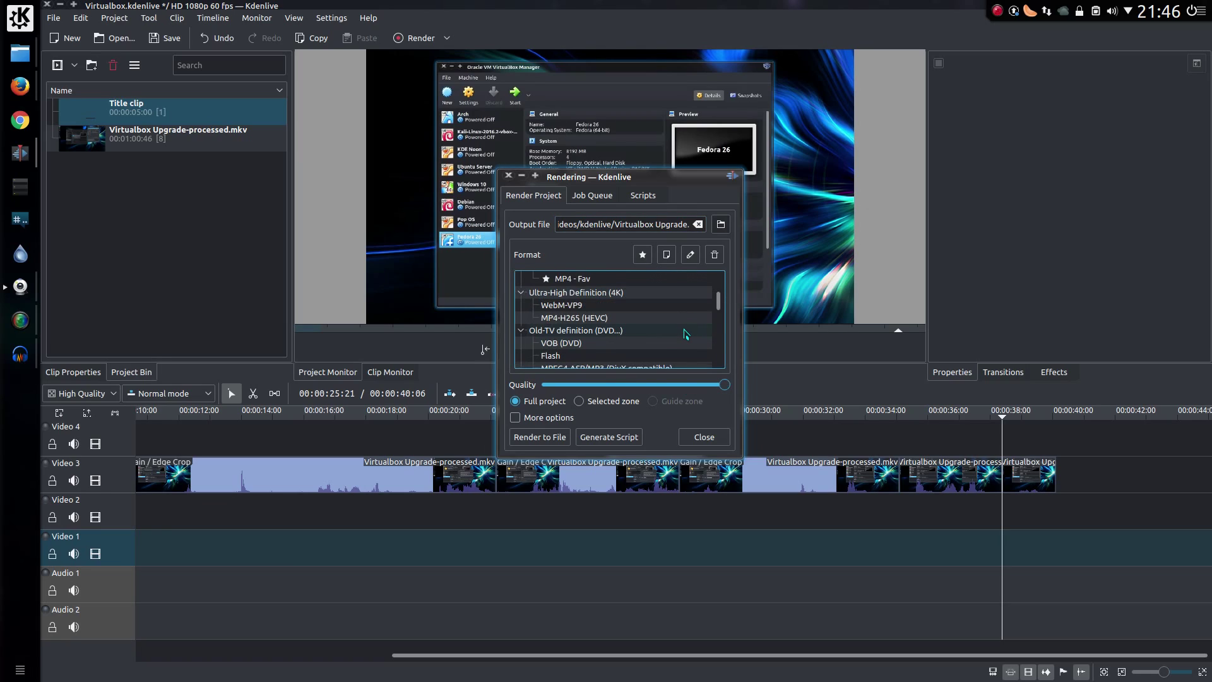
click(633, 320)
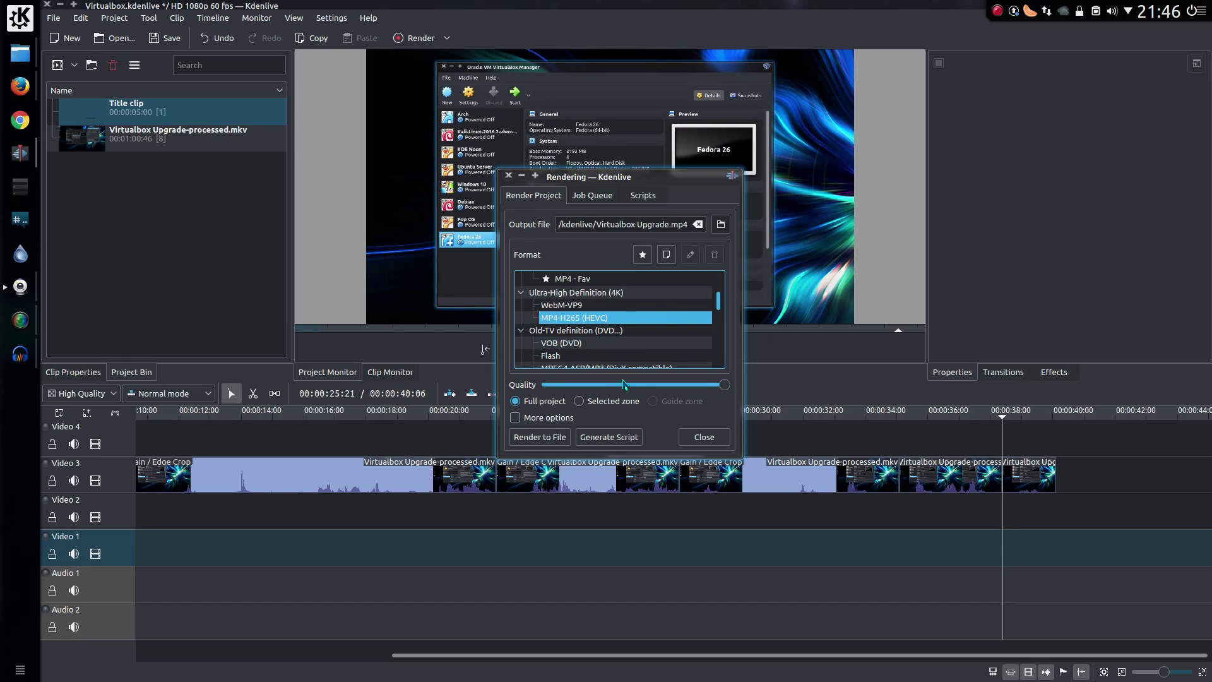
- Render the project to Virtualbox Upgrade.mp4, queuing the job
click(540, 437)
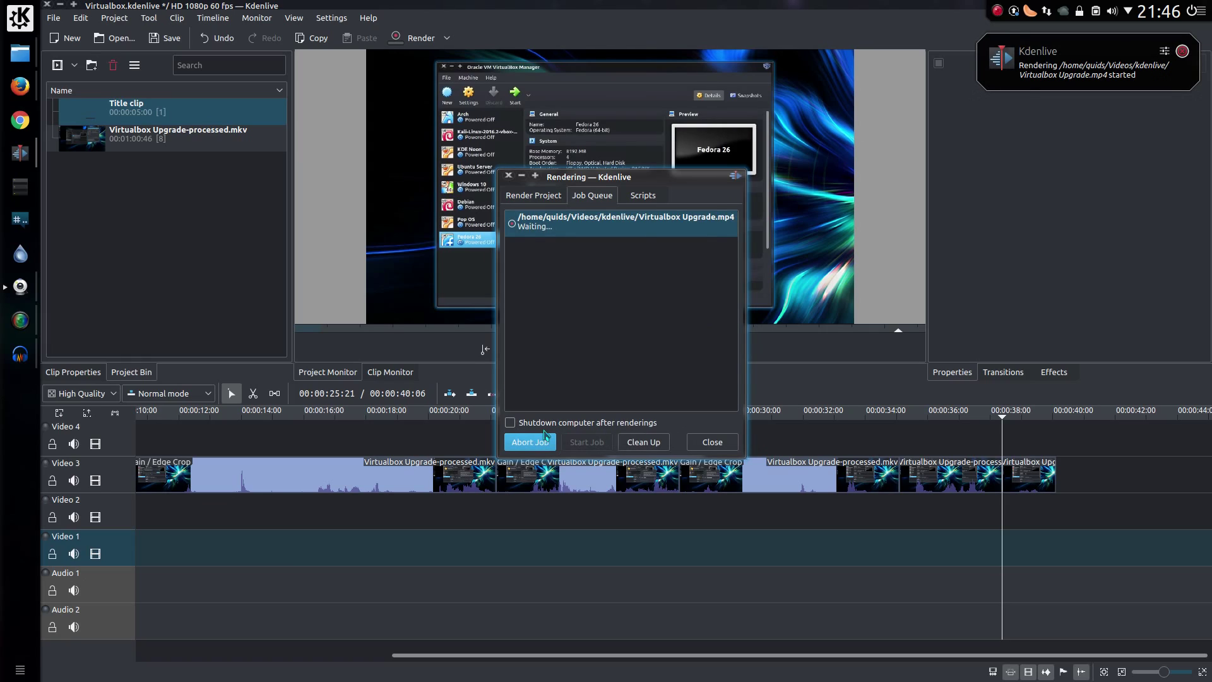